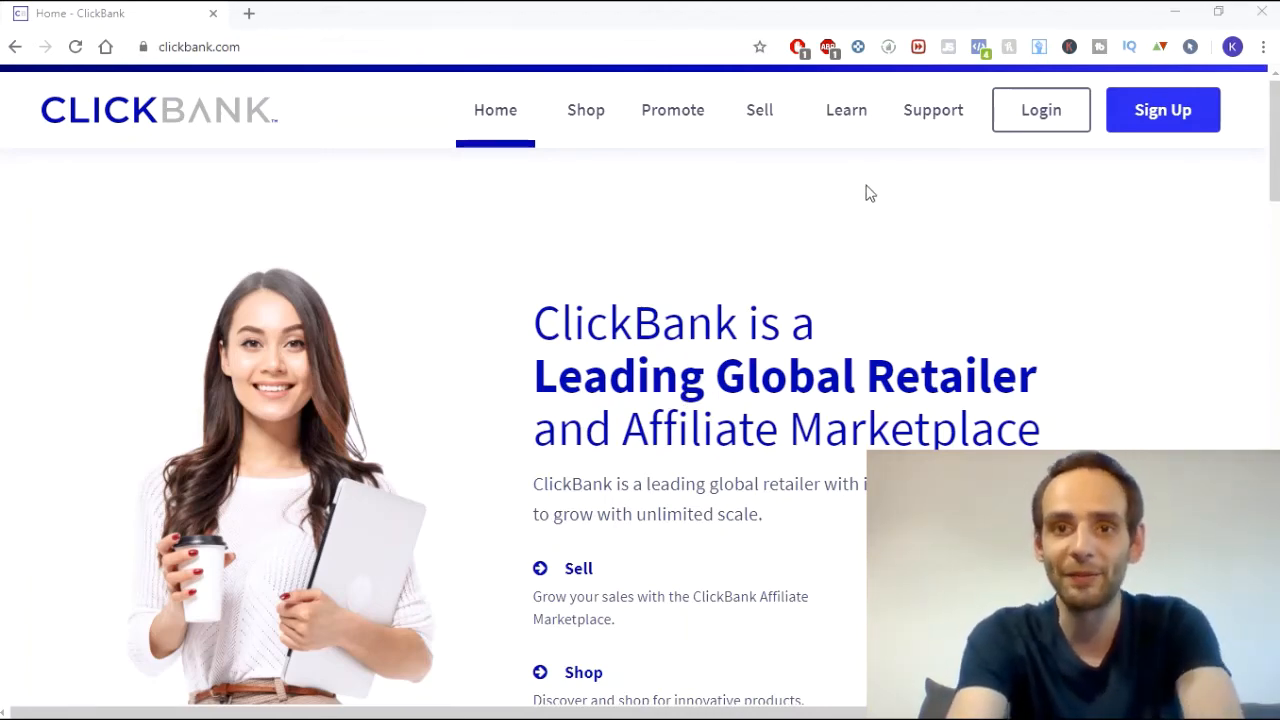
- Open the sign-up form and set the country to Slovak Republic
click(1154, 117)
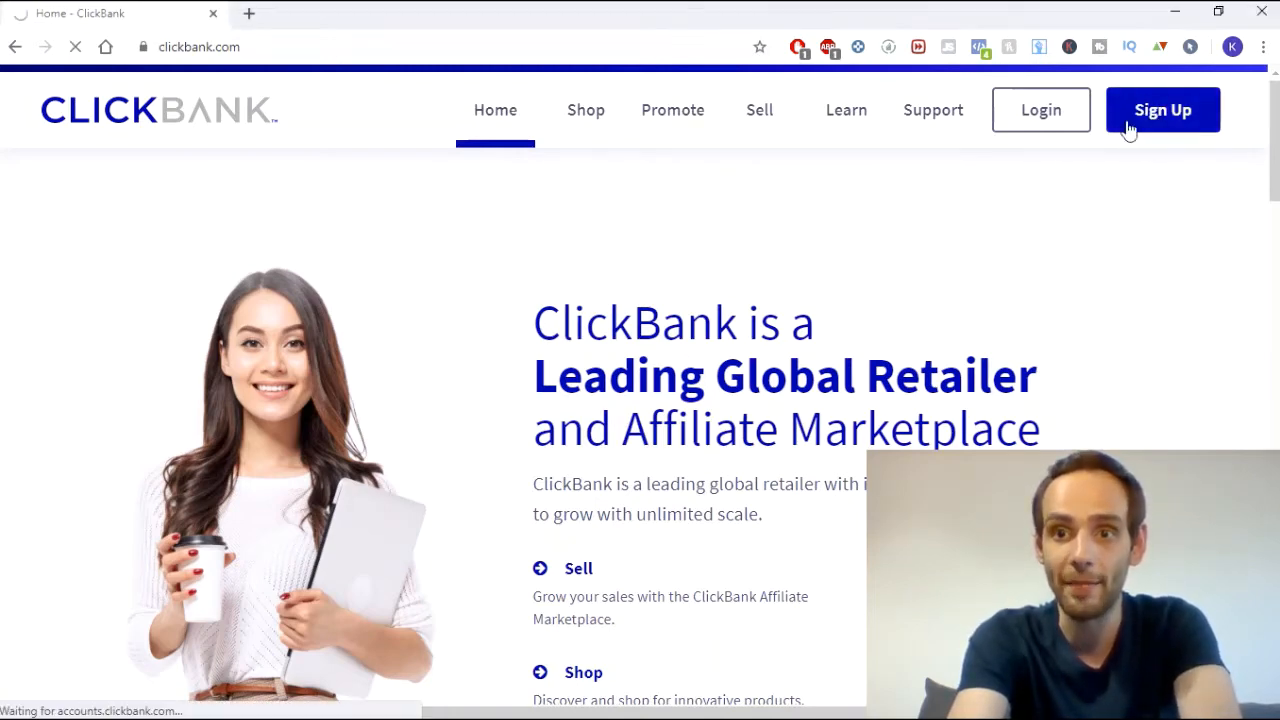
scroll(730, 270, down, 3)
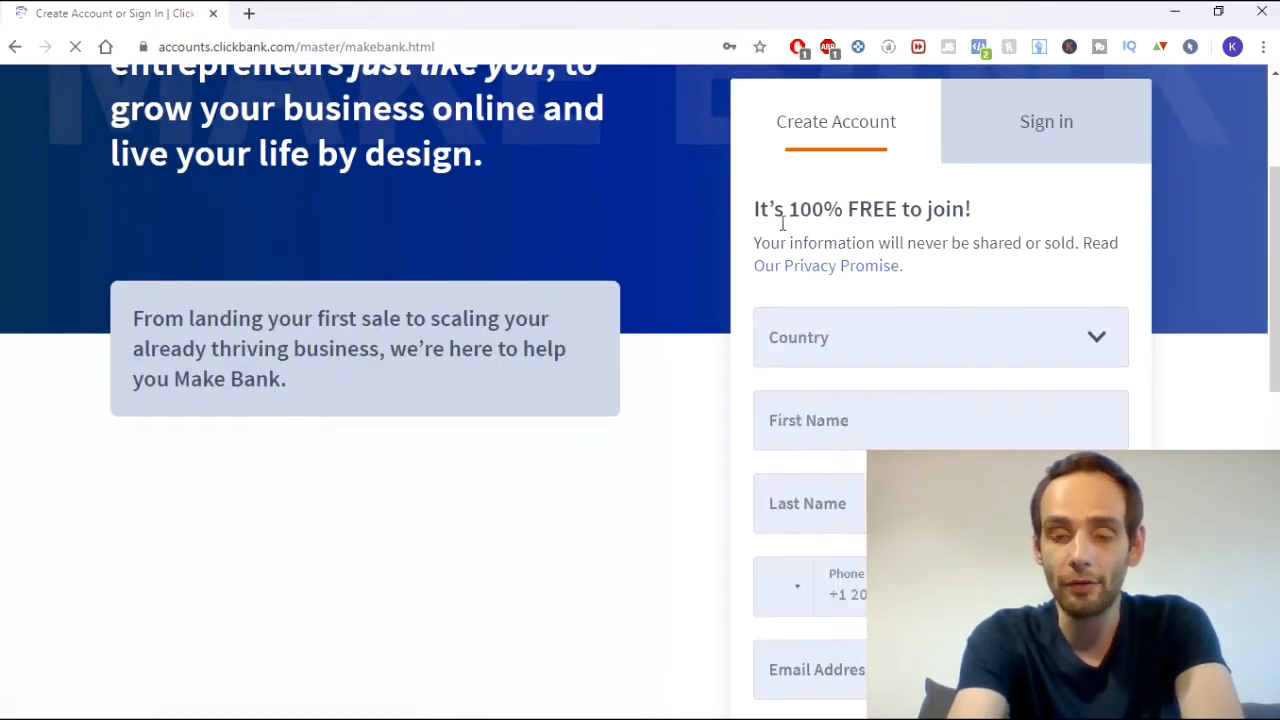
drag(752, 145, 1000, 134)
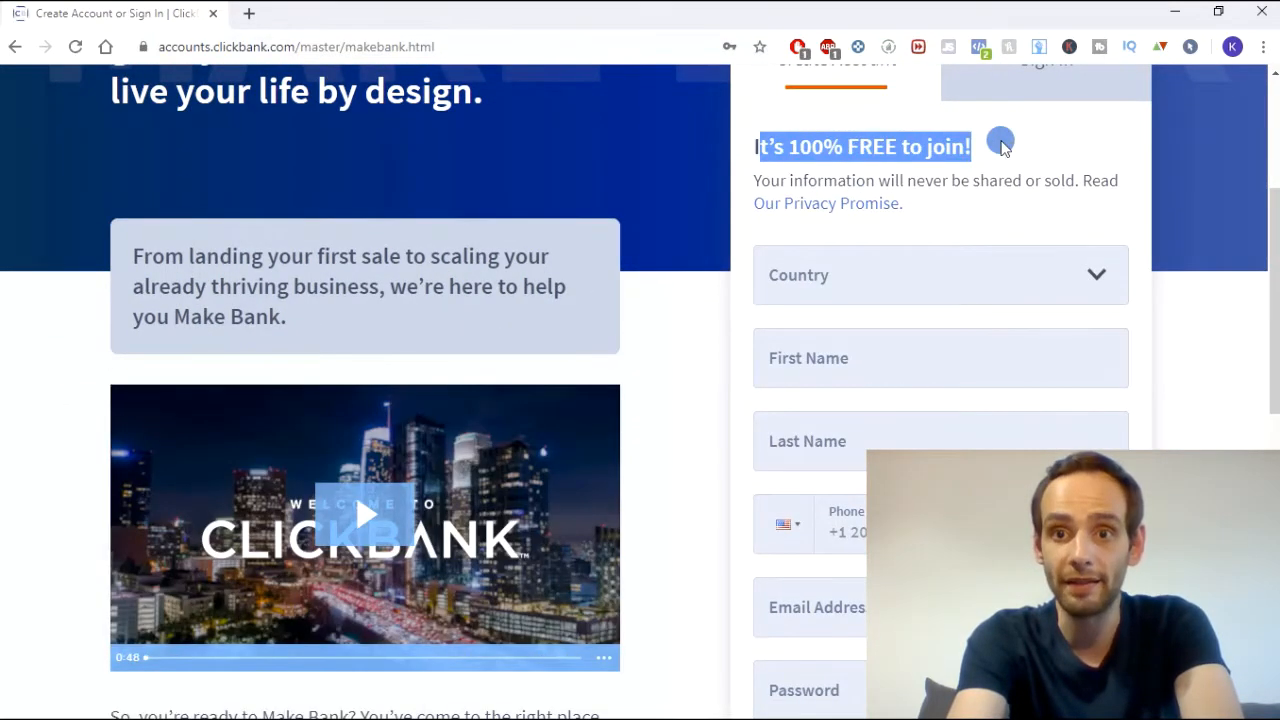
click(971, 160)
scroll(900, 155, down, 1)
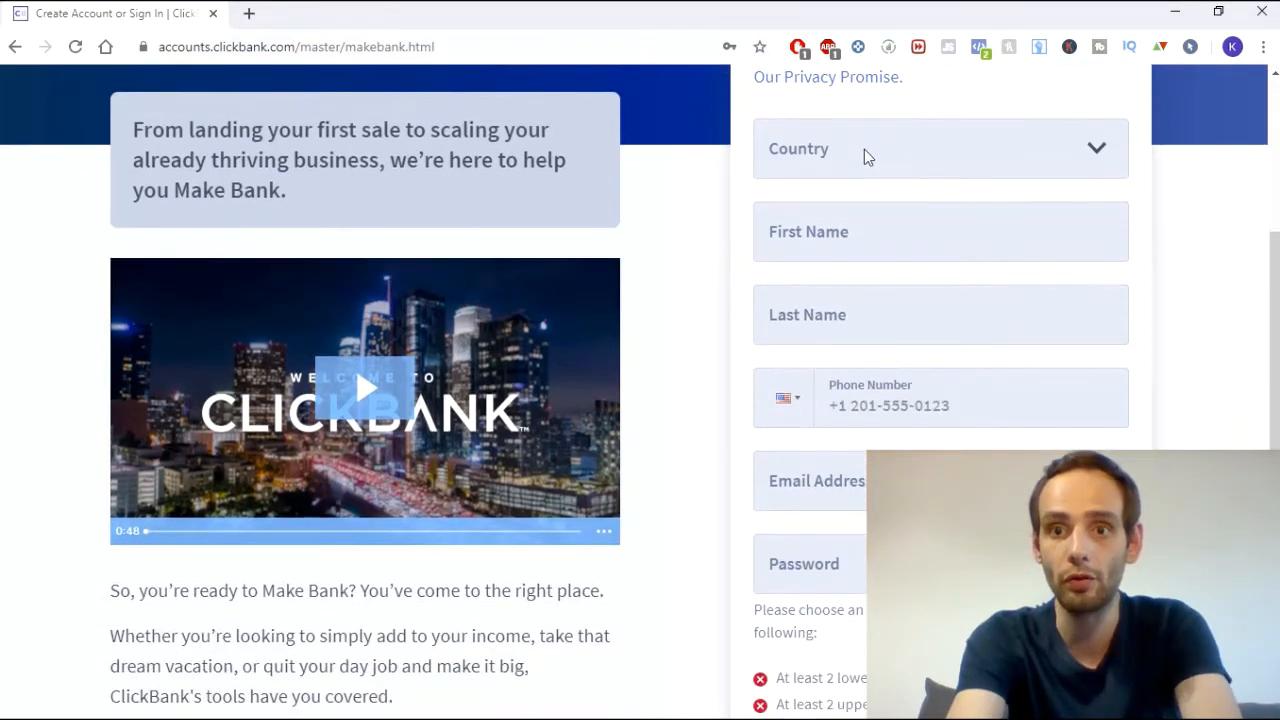
scroll(864, 149, up, 1)
click(858, 282)
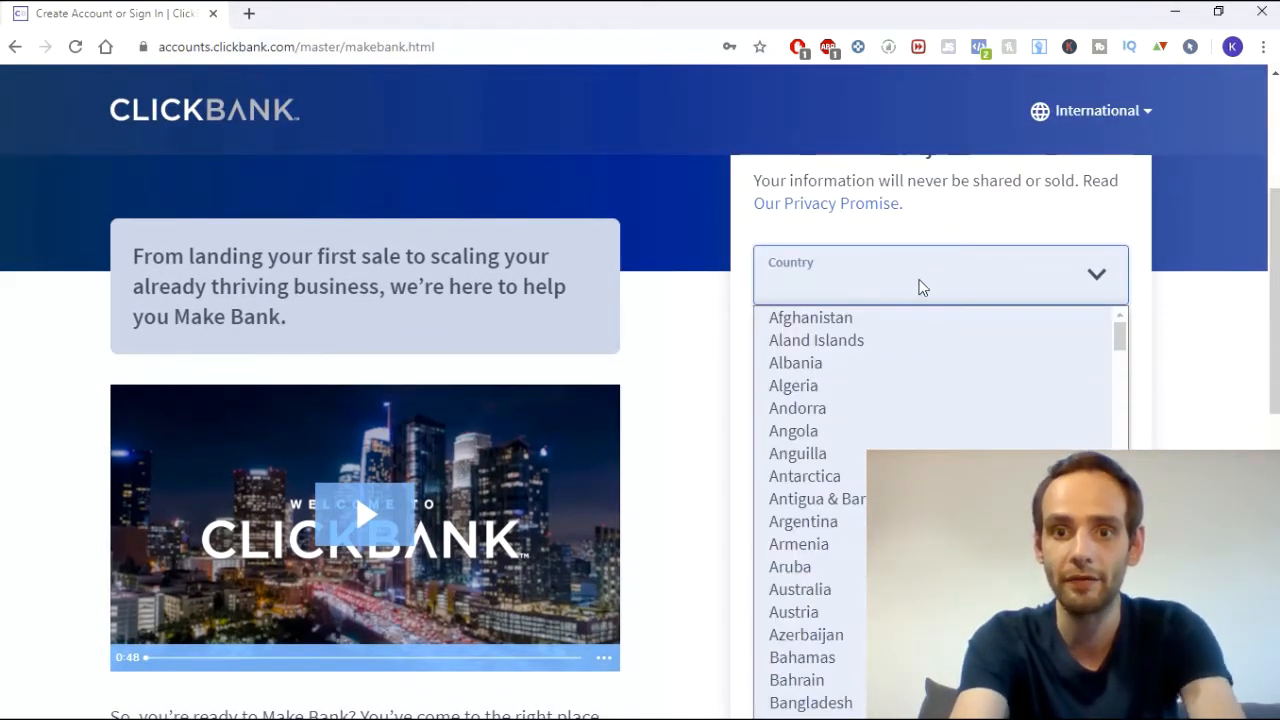
text(sl)
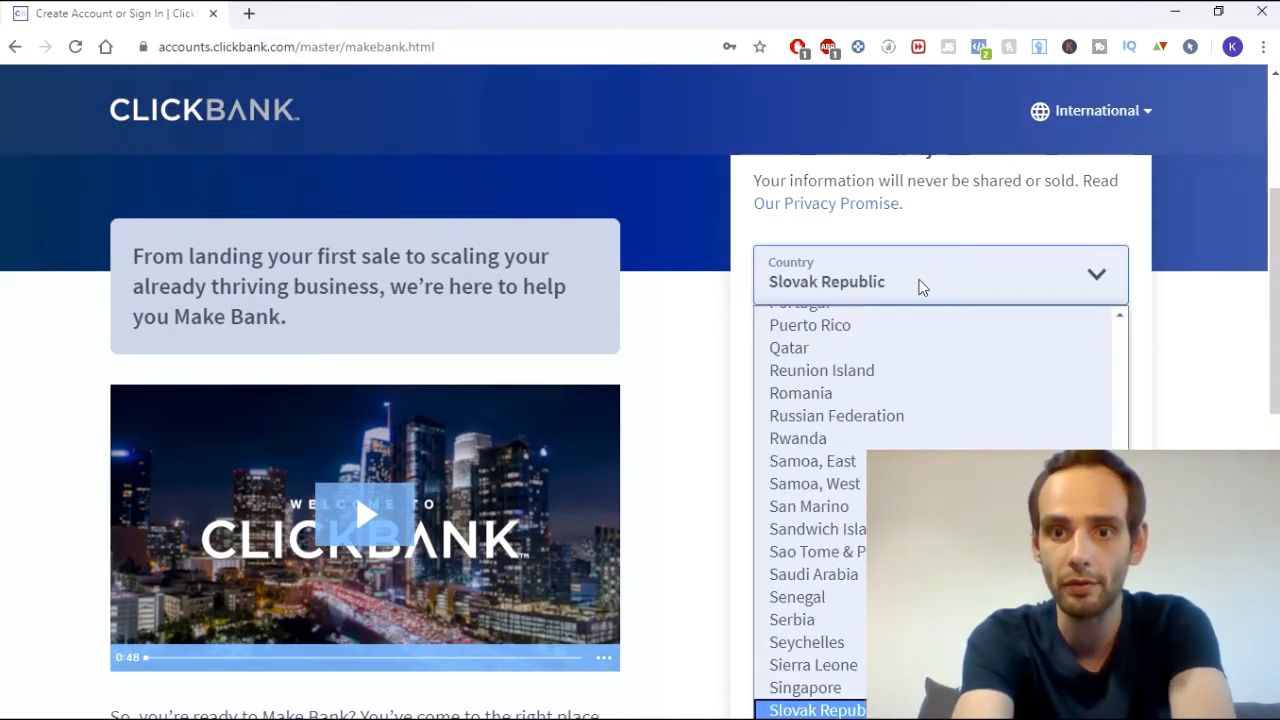
key(Return)
- Enter the first name, last name and Slovak phone number, correcting typos
click(826, 363)
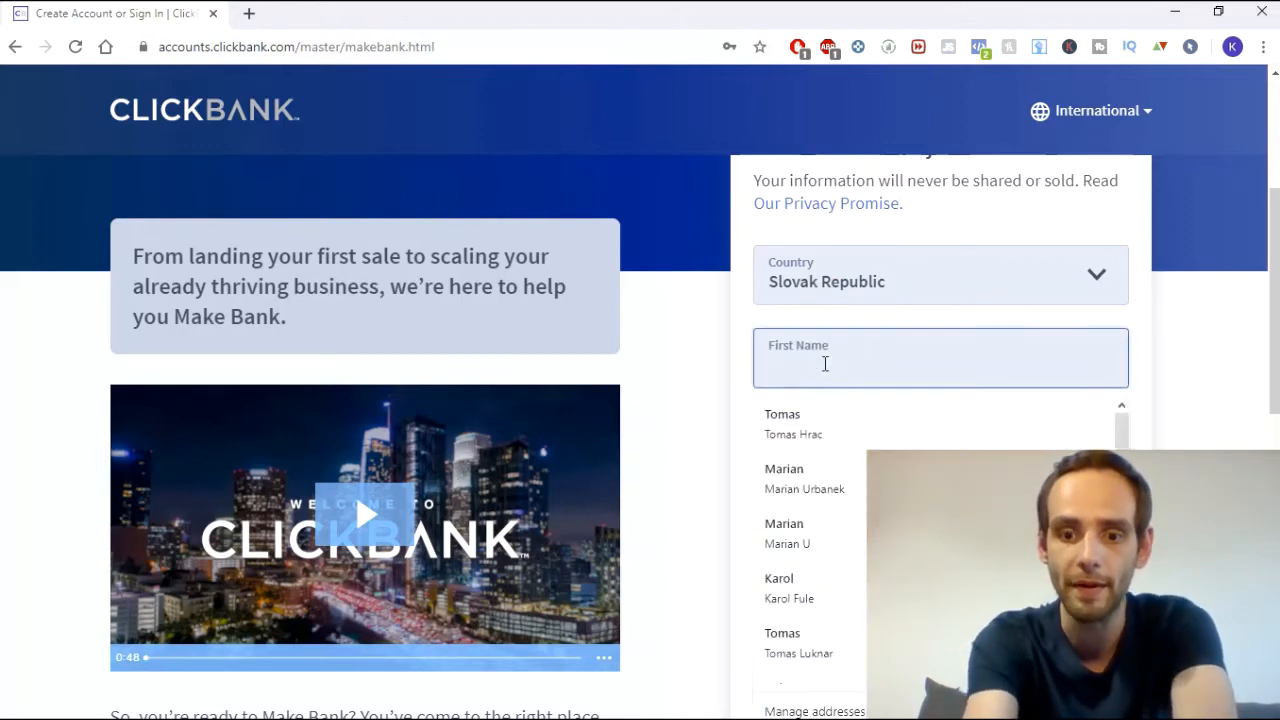
text(Karo)
key(BackSpace)
key(BackSpace)
key(BackSpace)
key(BackSpace)
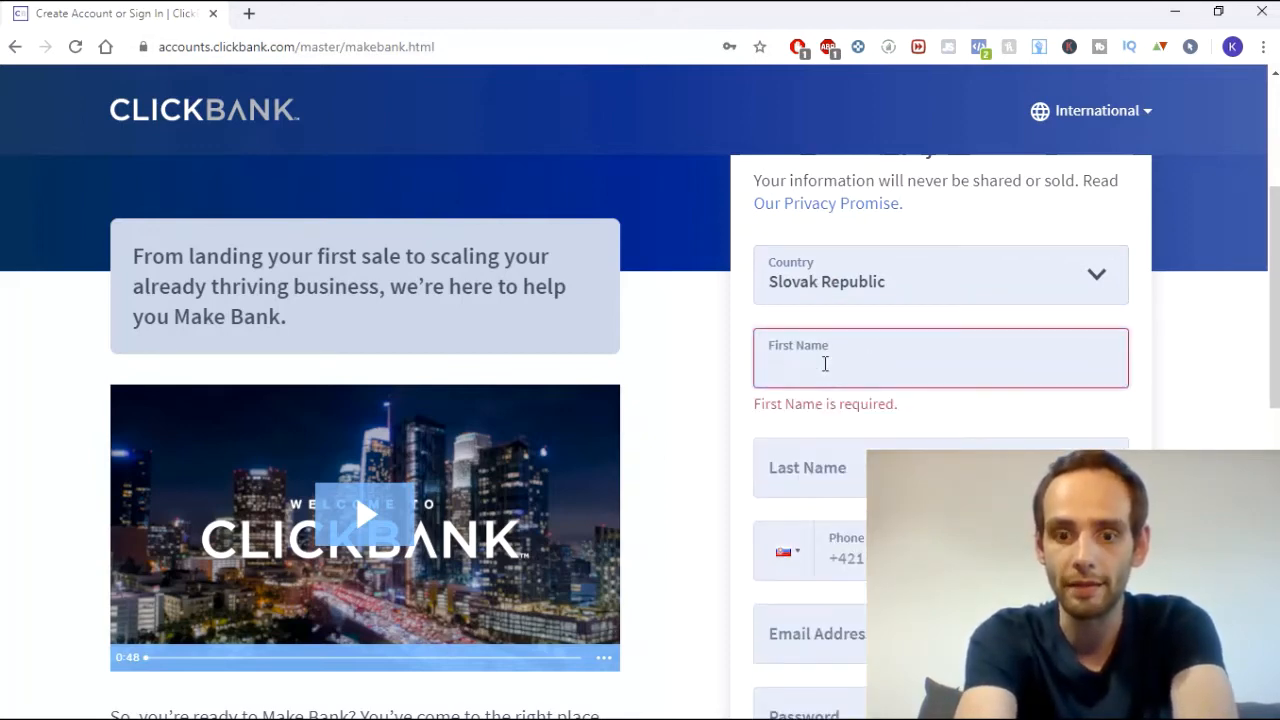
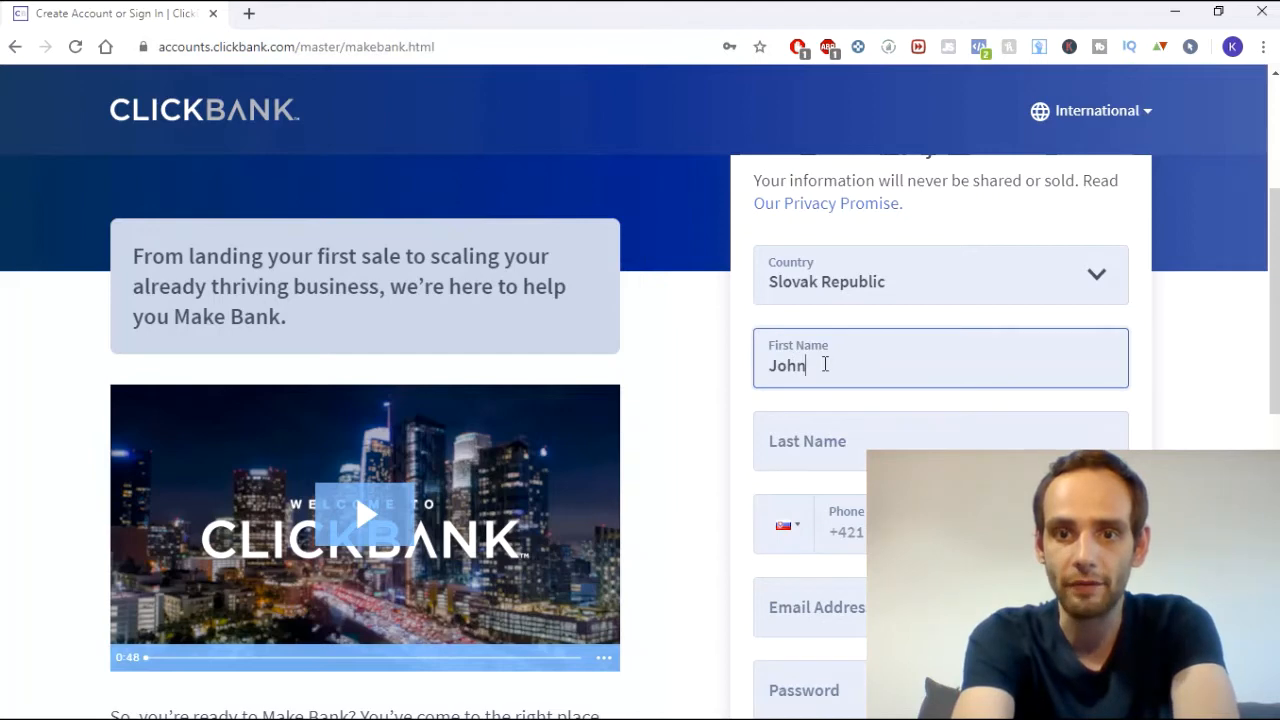
key(Tab)
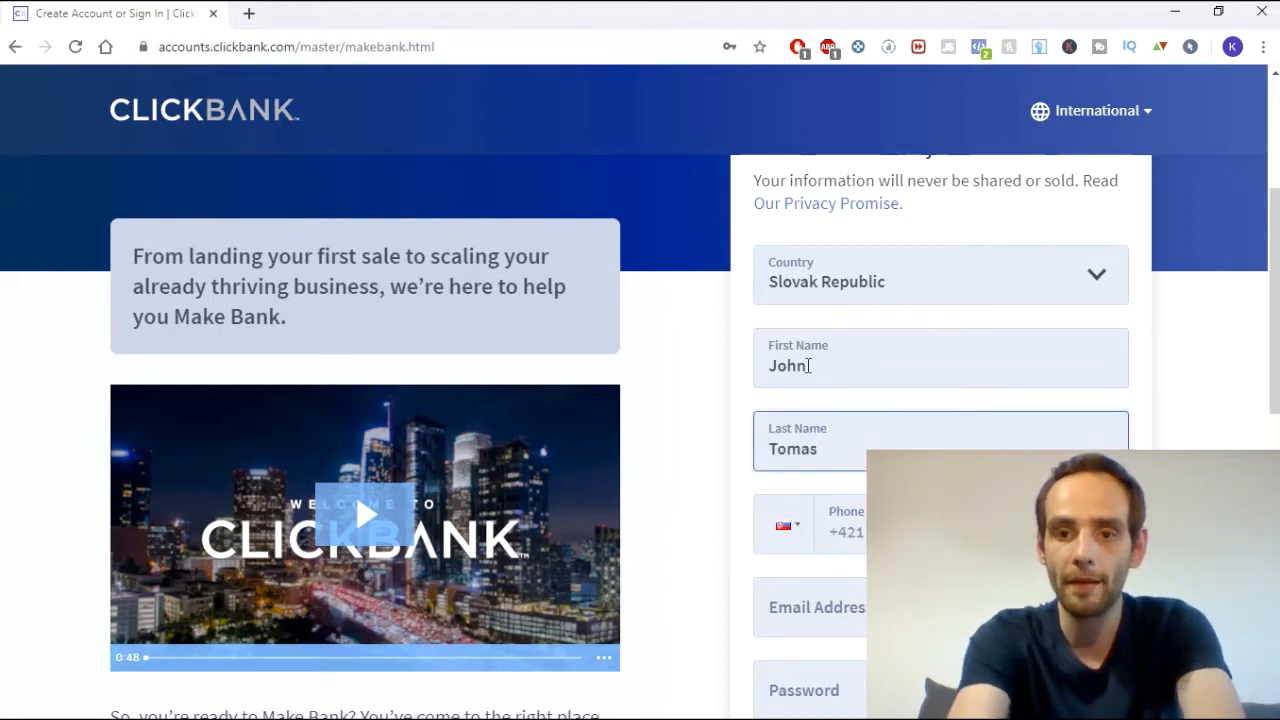
scroll(826, 364, down, 2)
click(870, 345)
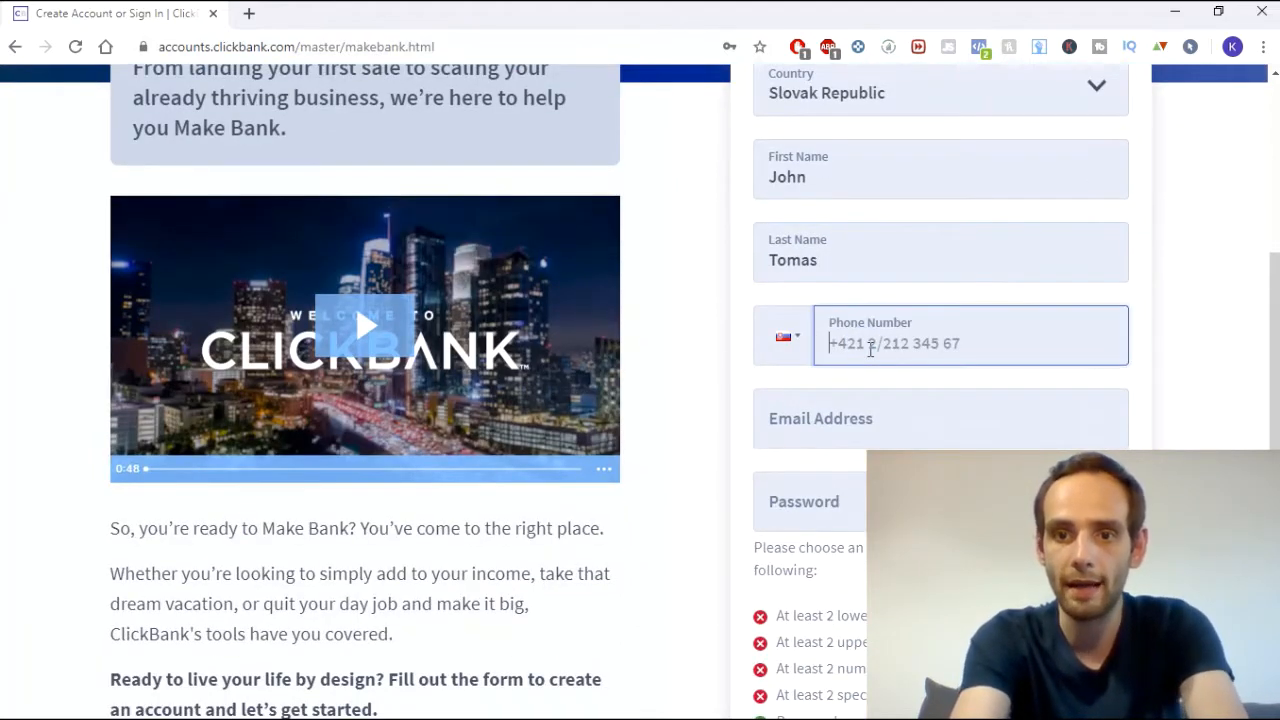
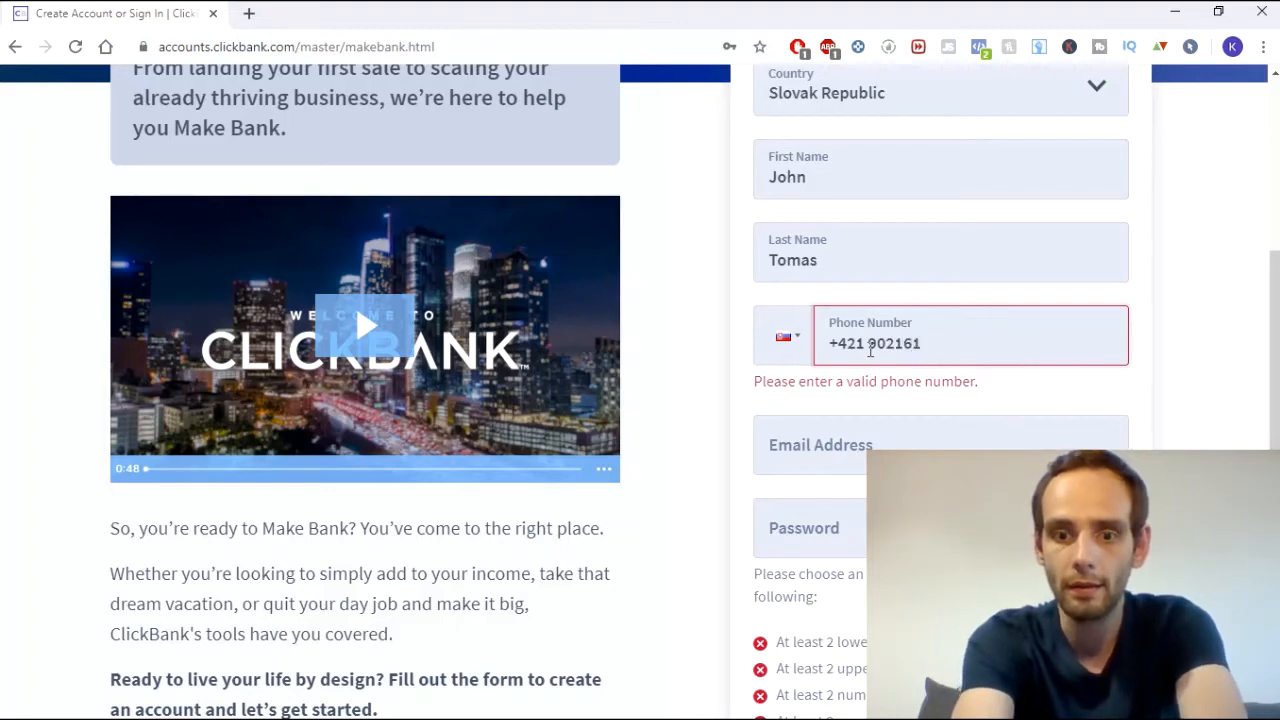
scroll(860, 300, down, 2)
- Enter the e-mail address, confirming the signed-in account in the Gmail inbox
click(833, 228)
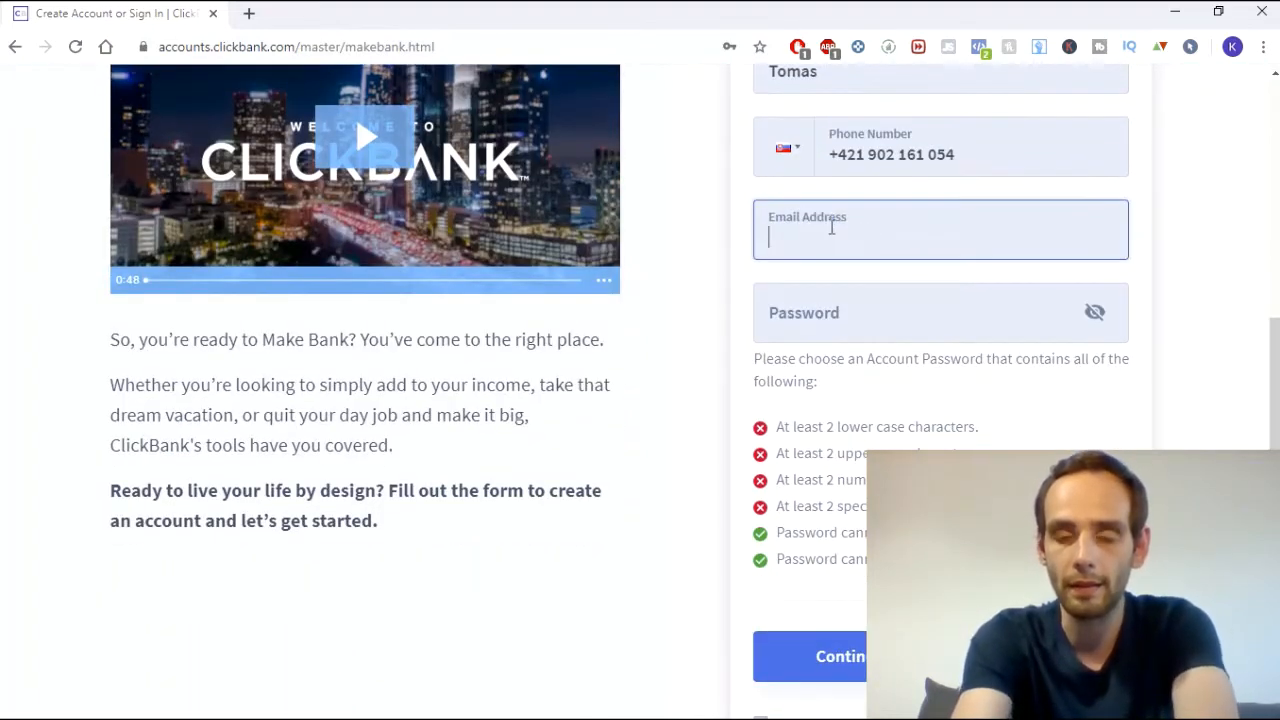
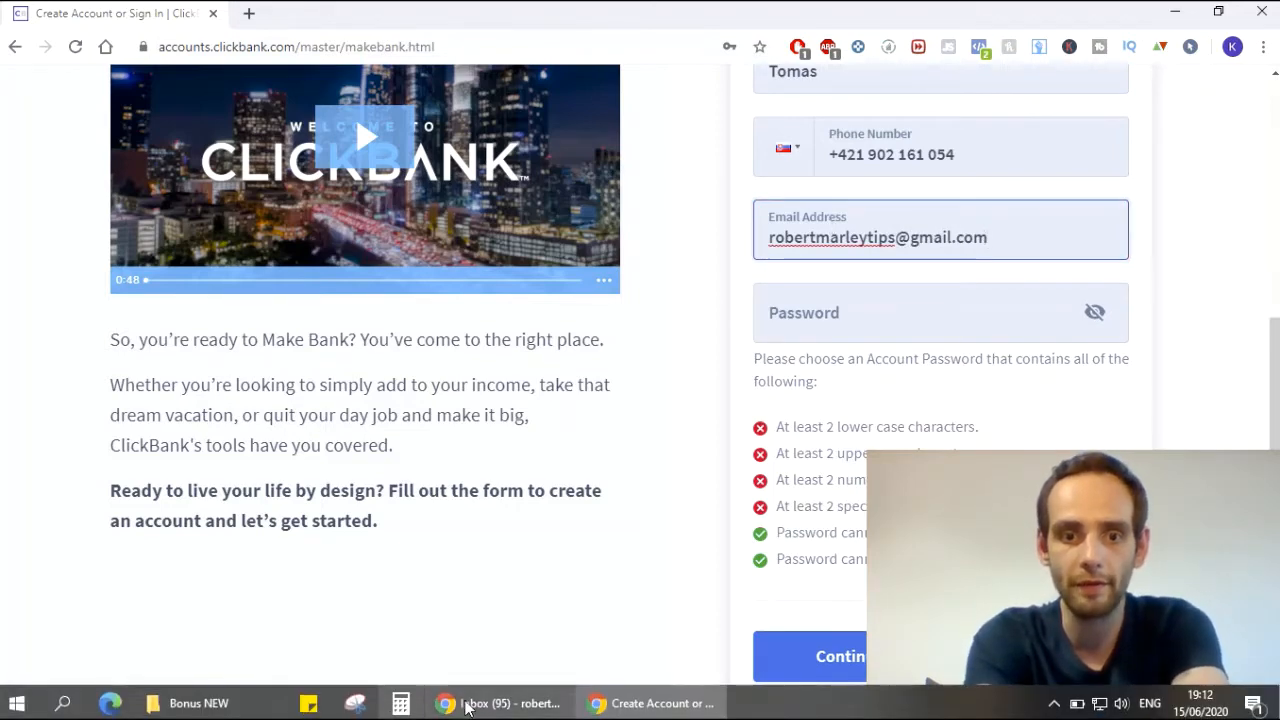
click(500, 703)
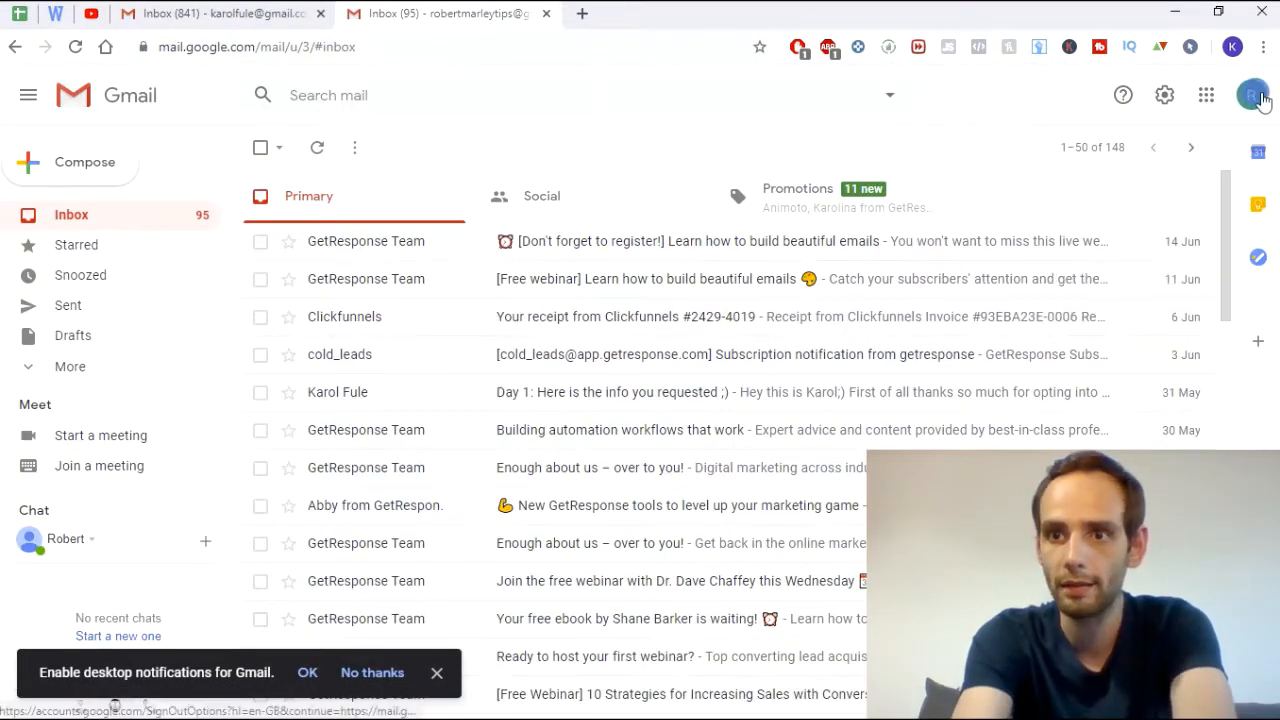
click(1251, 95)
click(568, 160)
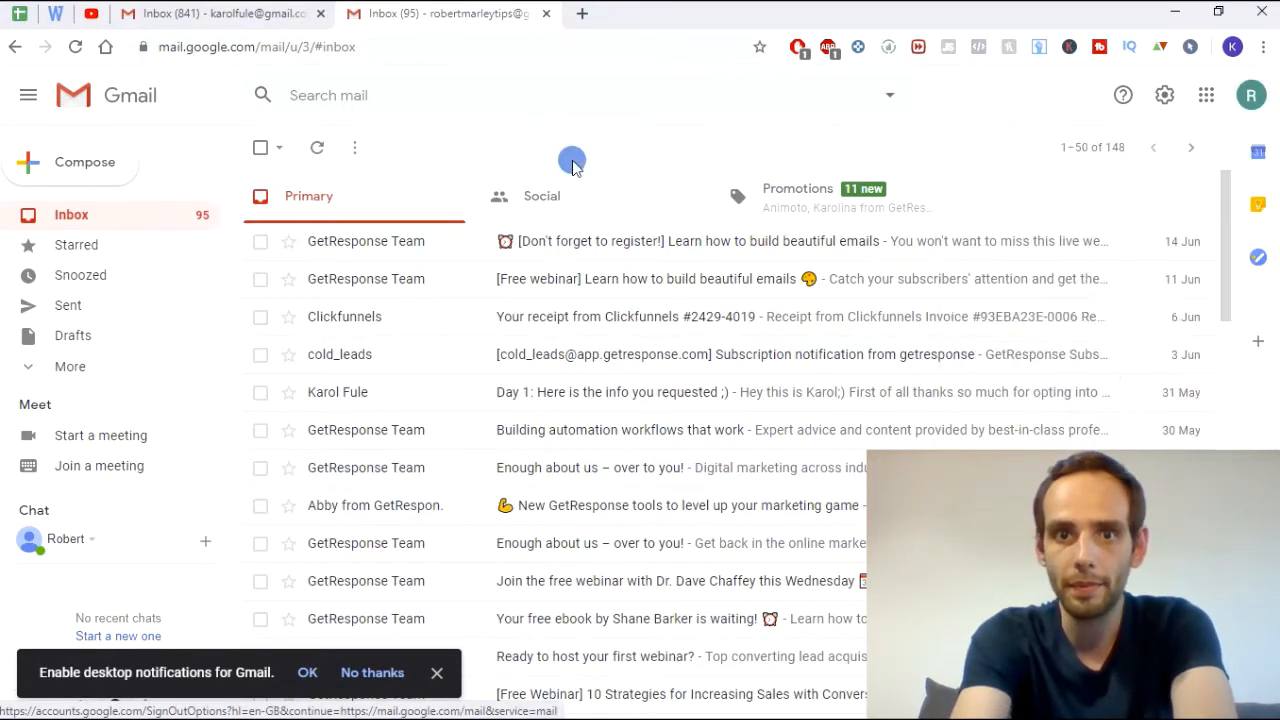
click(655, 711)
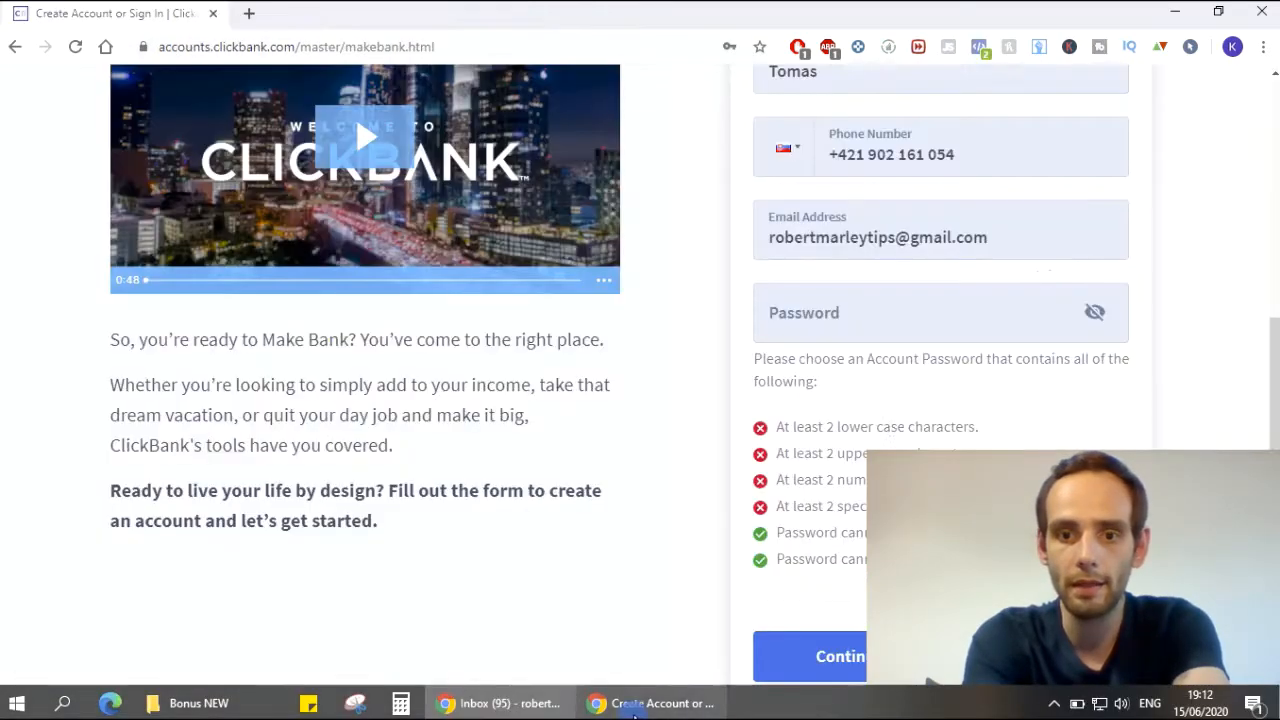
- Enter a password meeting the lower case, upper case and number requirements
click(849, 329)
text(*****)
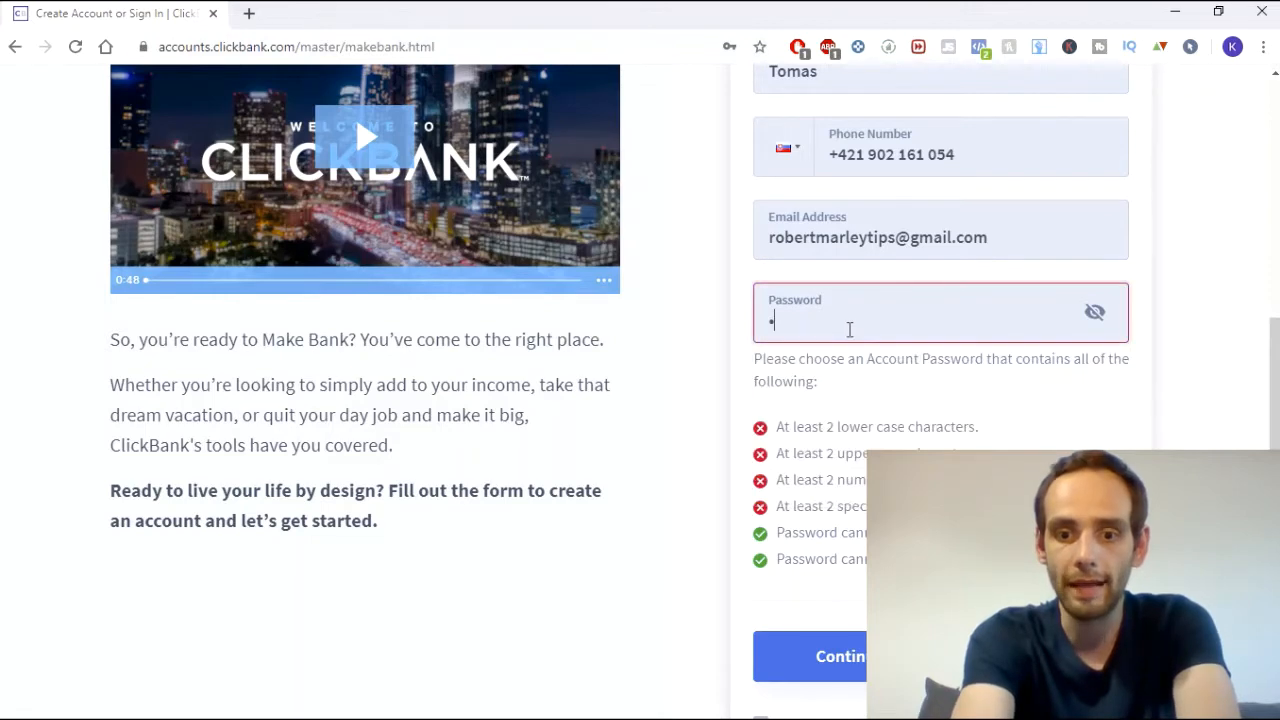
text(******)
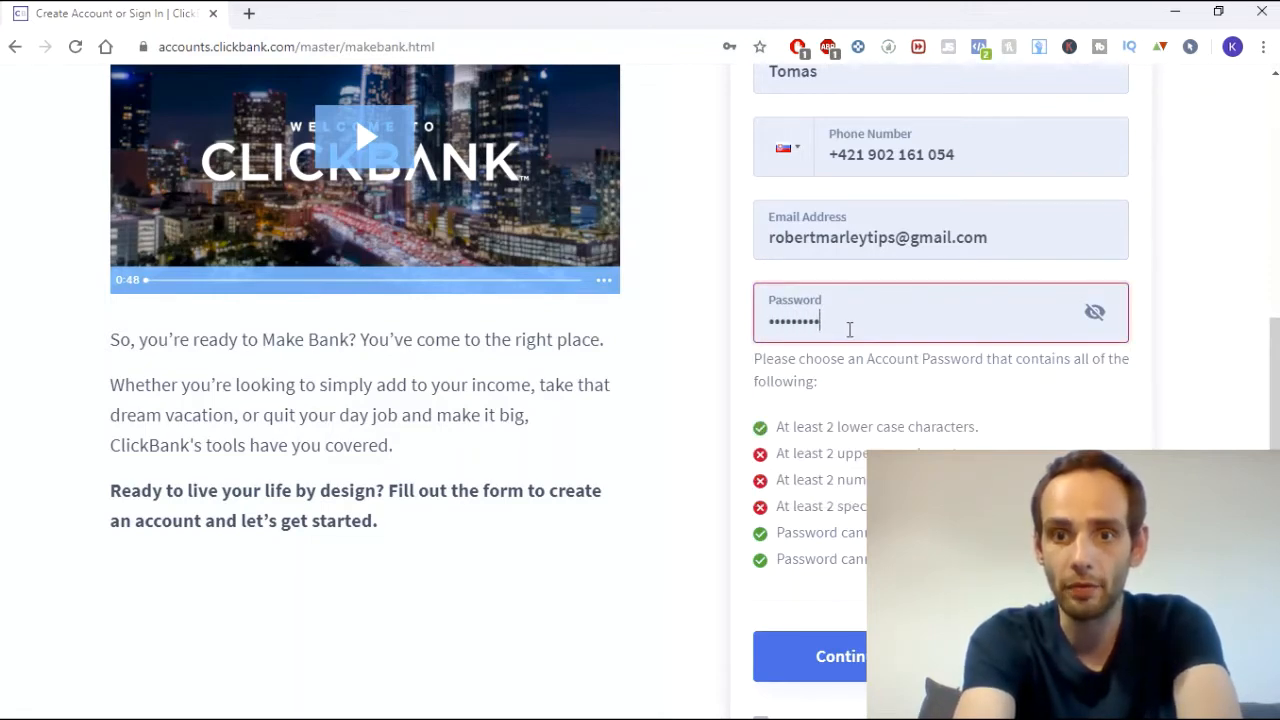
text(*)
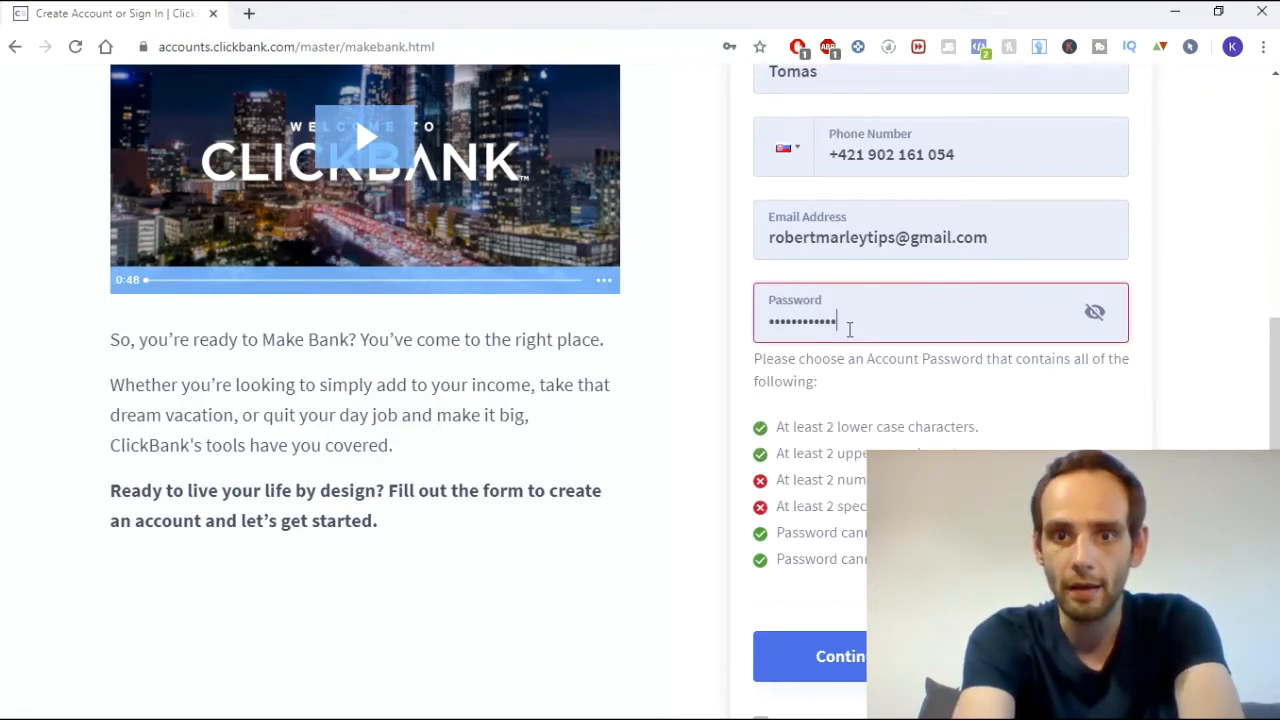
text(**)
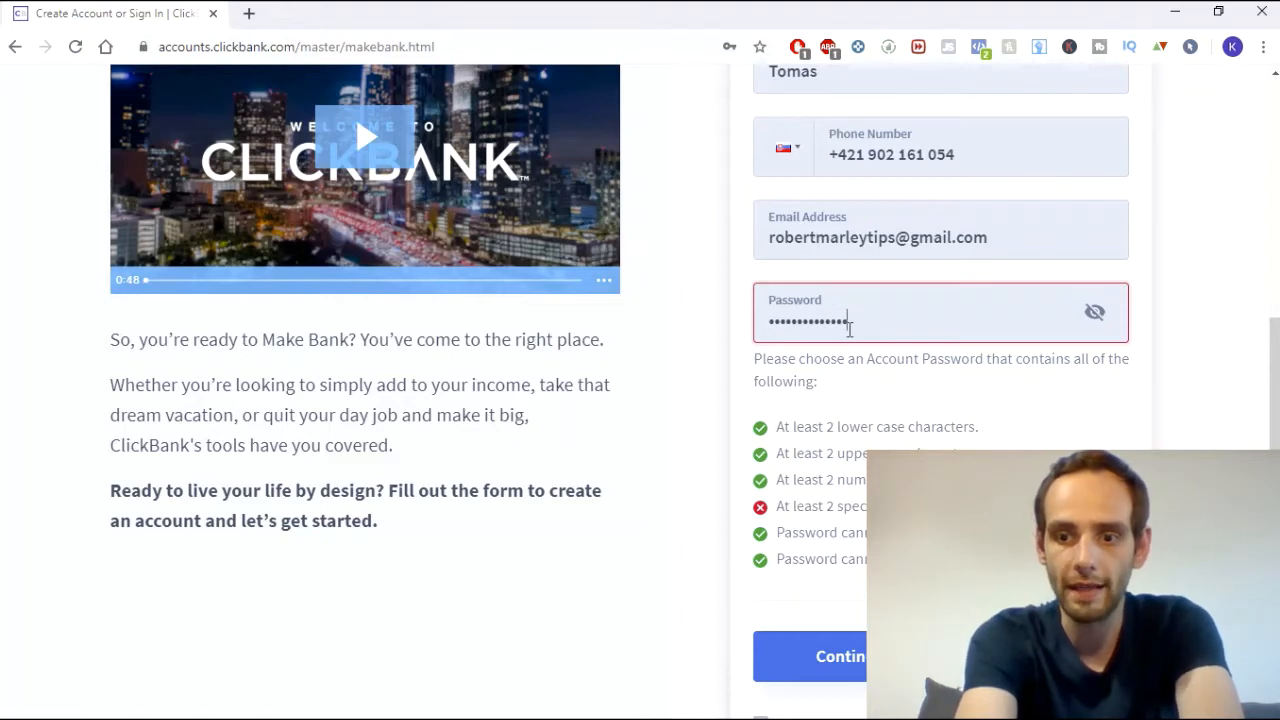
text(*)
scroll(900, 345, down, 2)
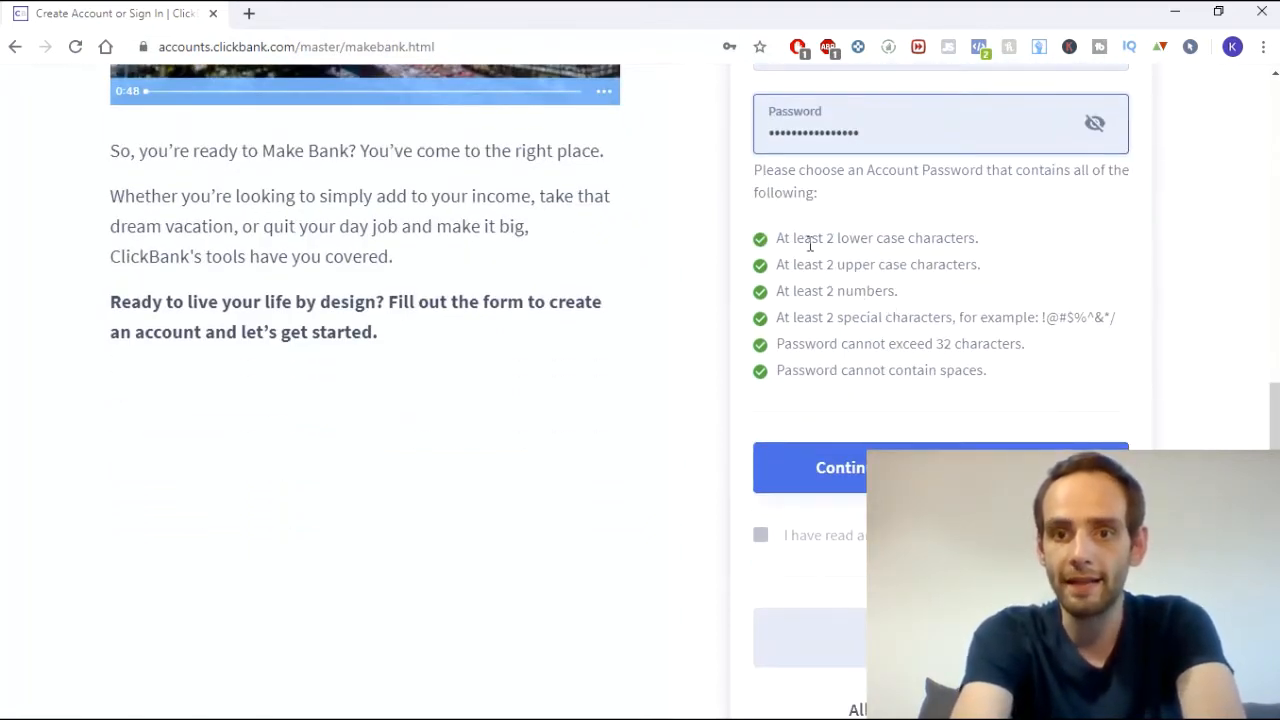
drag(832, 238, 922, 240)
drag(834, 264, 908, 264)
drag(834, 290, 876, 318)
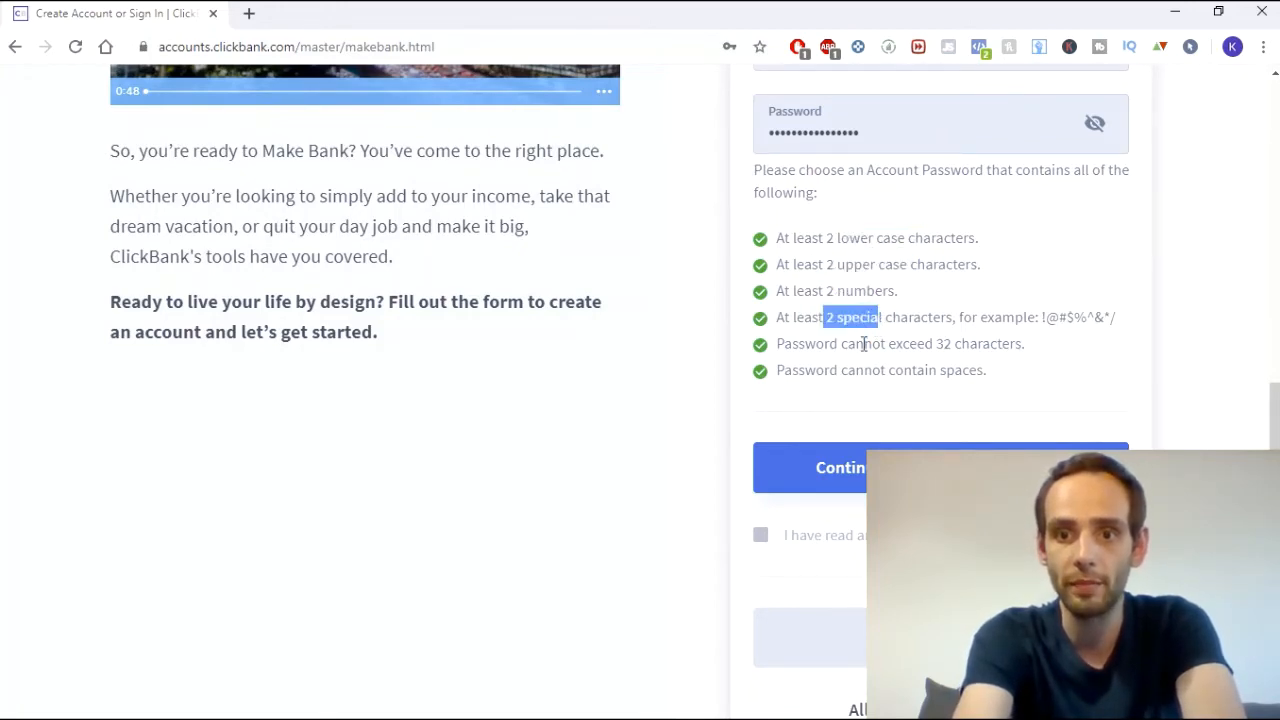
scroll(878, 337, up, 3)
scroll(878, 337, down, 4)
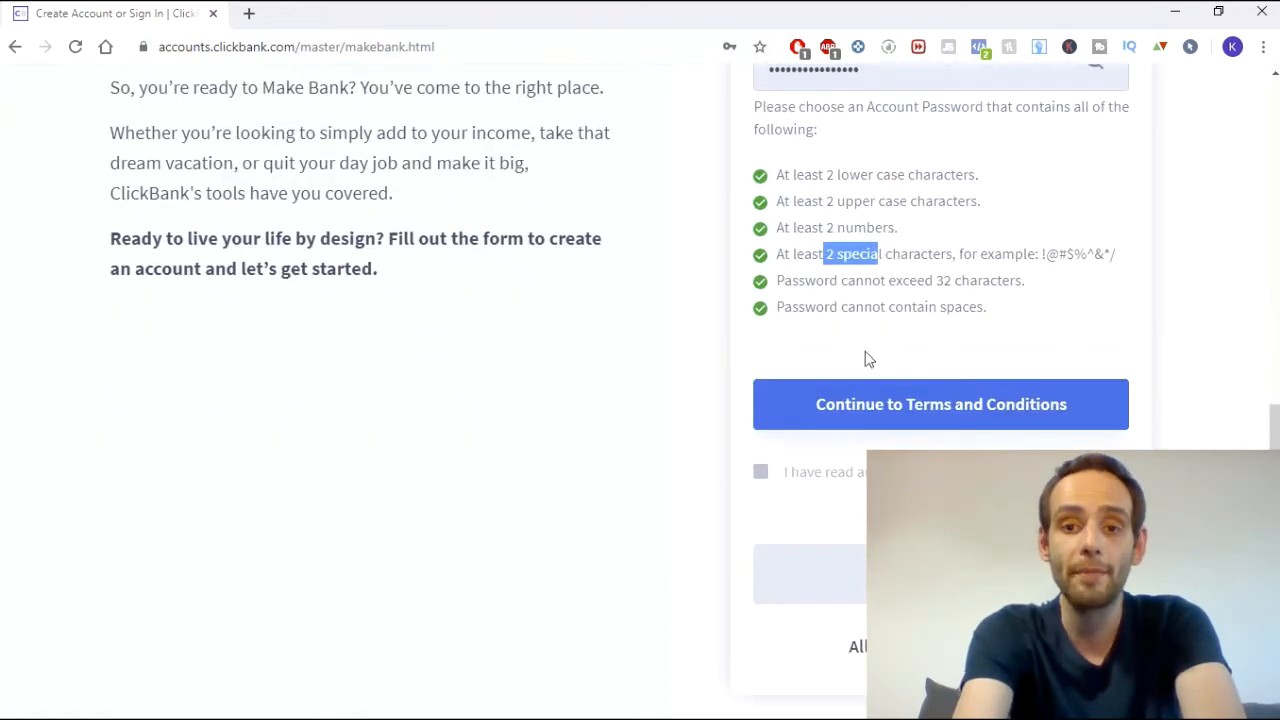
click(796, 245)
scroll(819, 295, up, 3)
scroll(819, 295, up, 2)
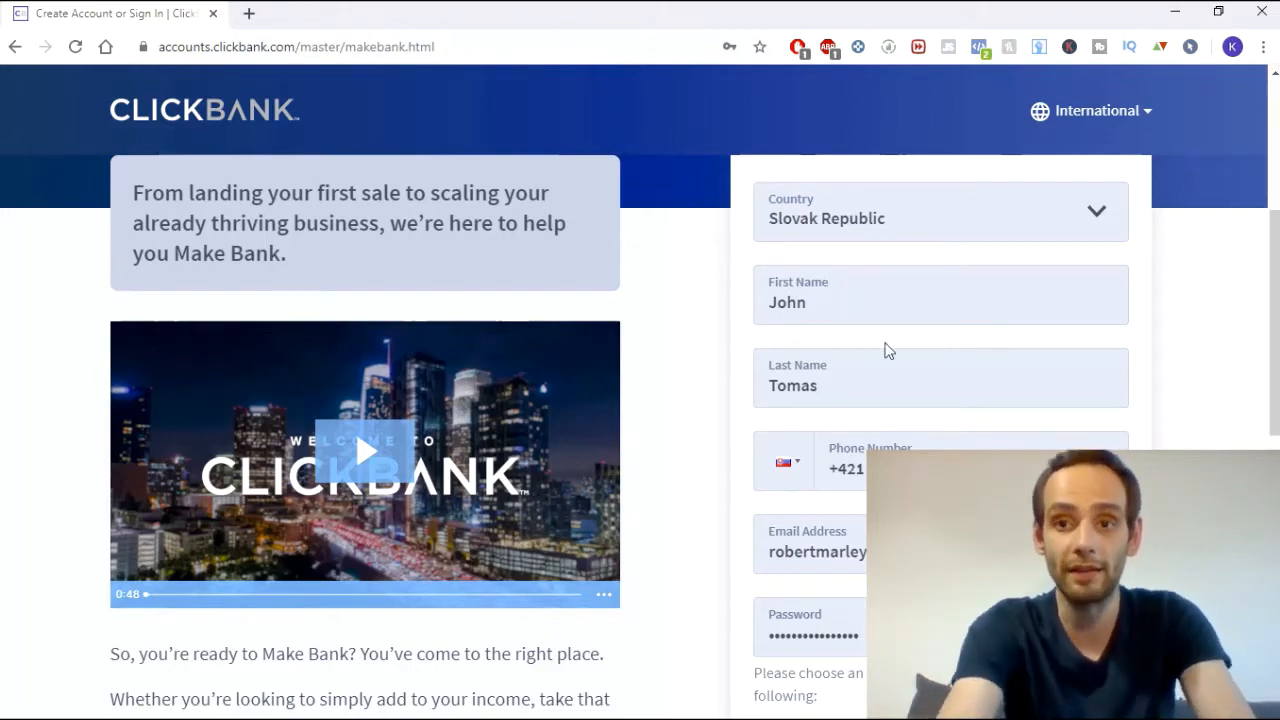
scroll(849, 294, down, 6)
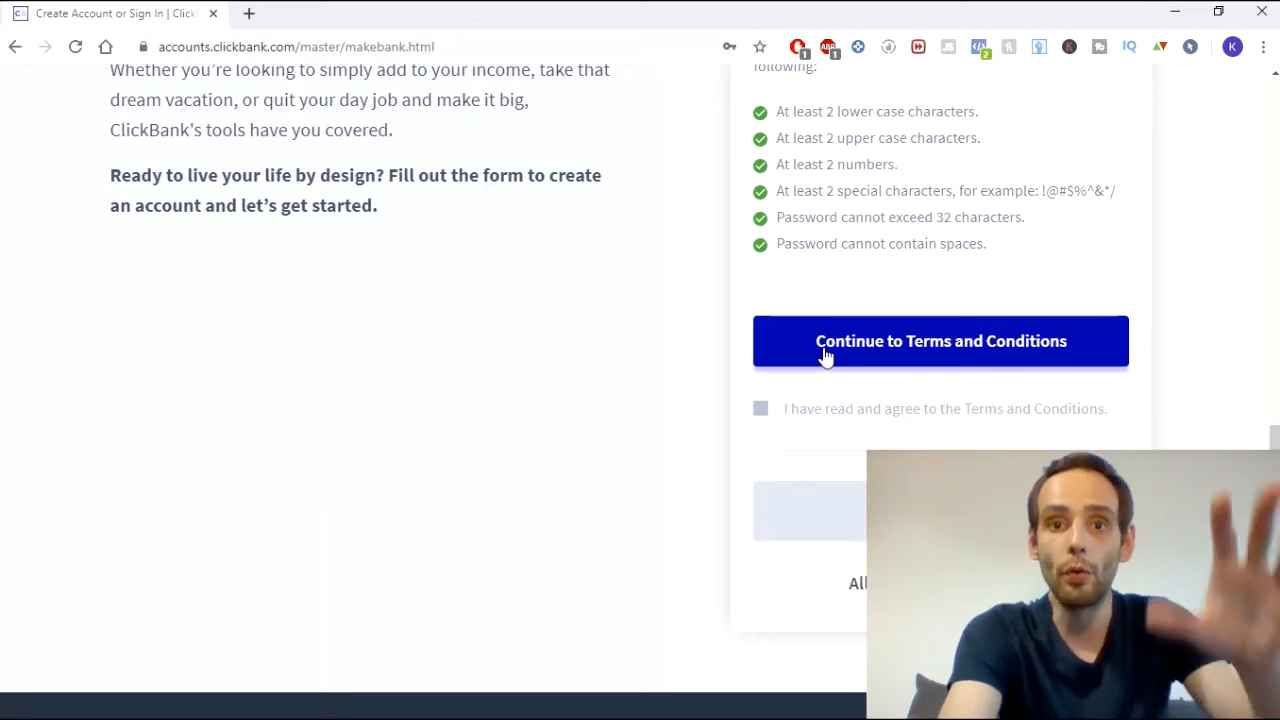
scroll(826, 355, up, 1)
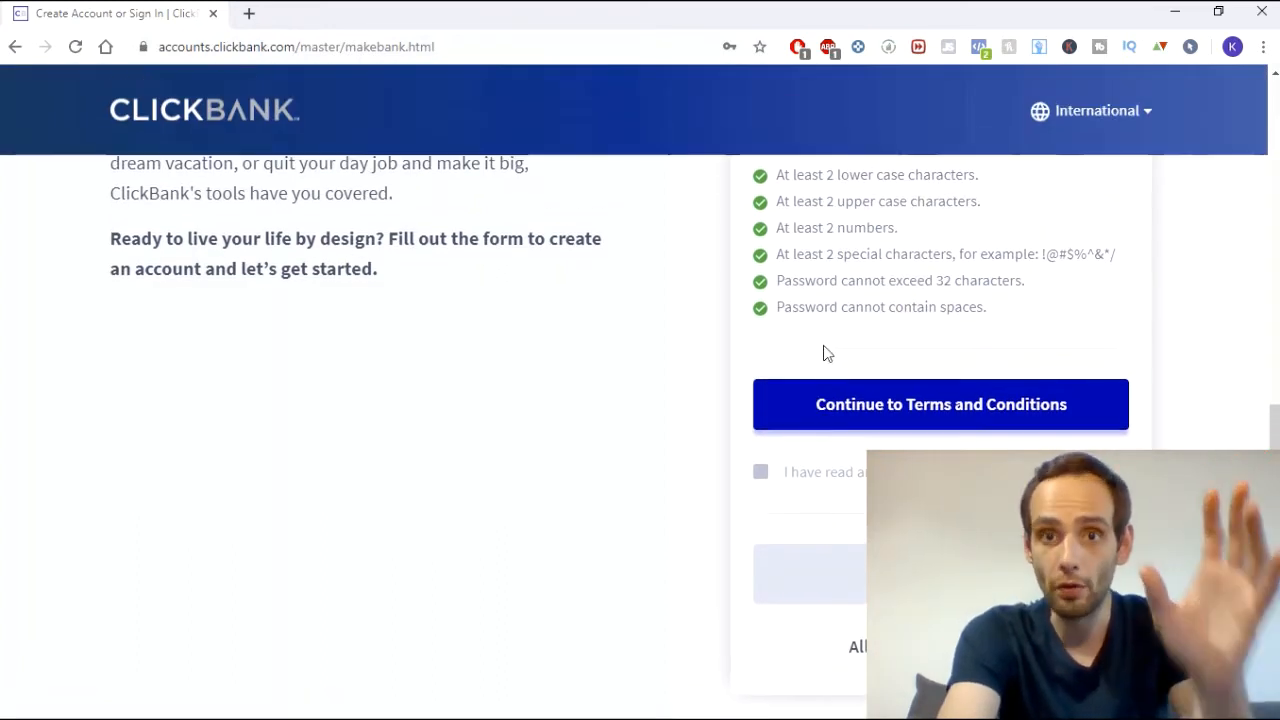
- Review the Client Contract, jump to its end and accept the terms
click(829, 410)
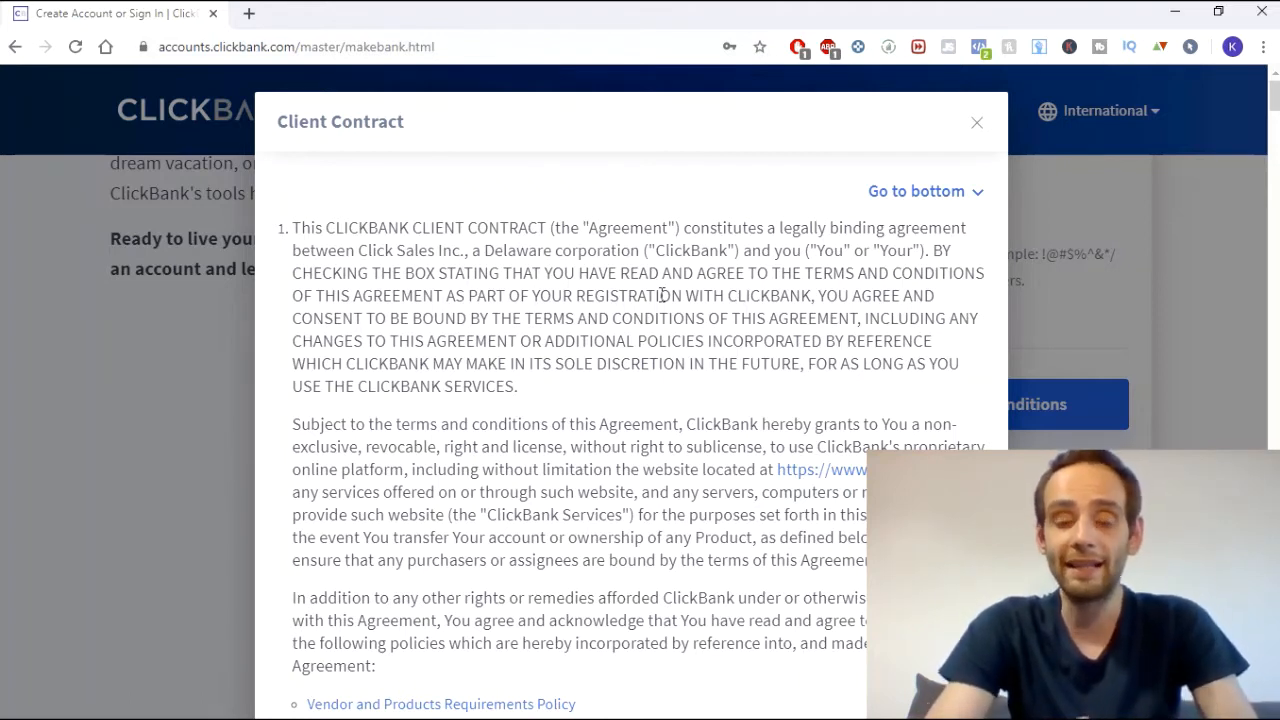
scroll(589, 337, down, 3)
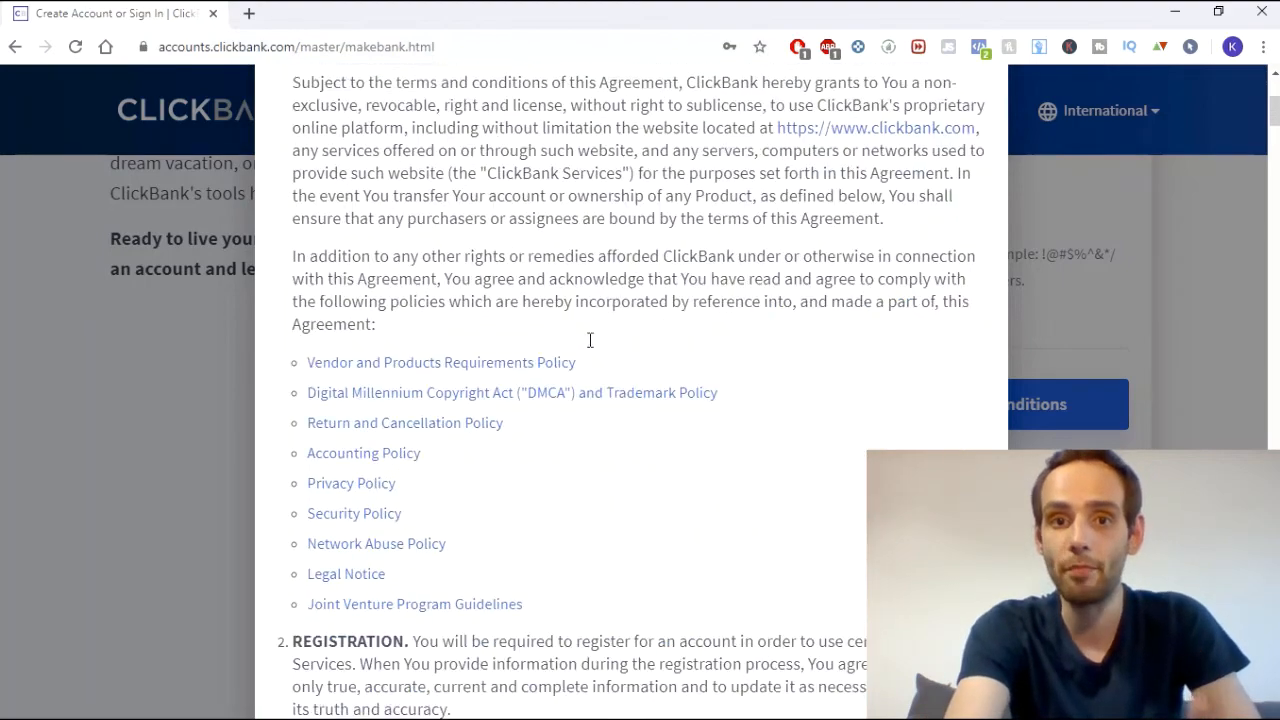
scroll(589, 343, up, 2)
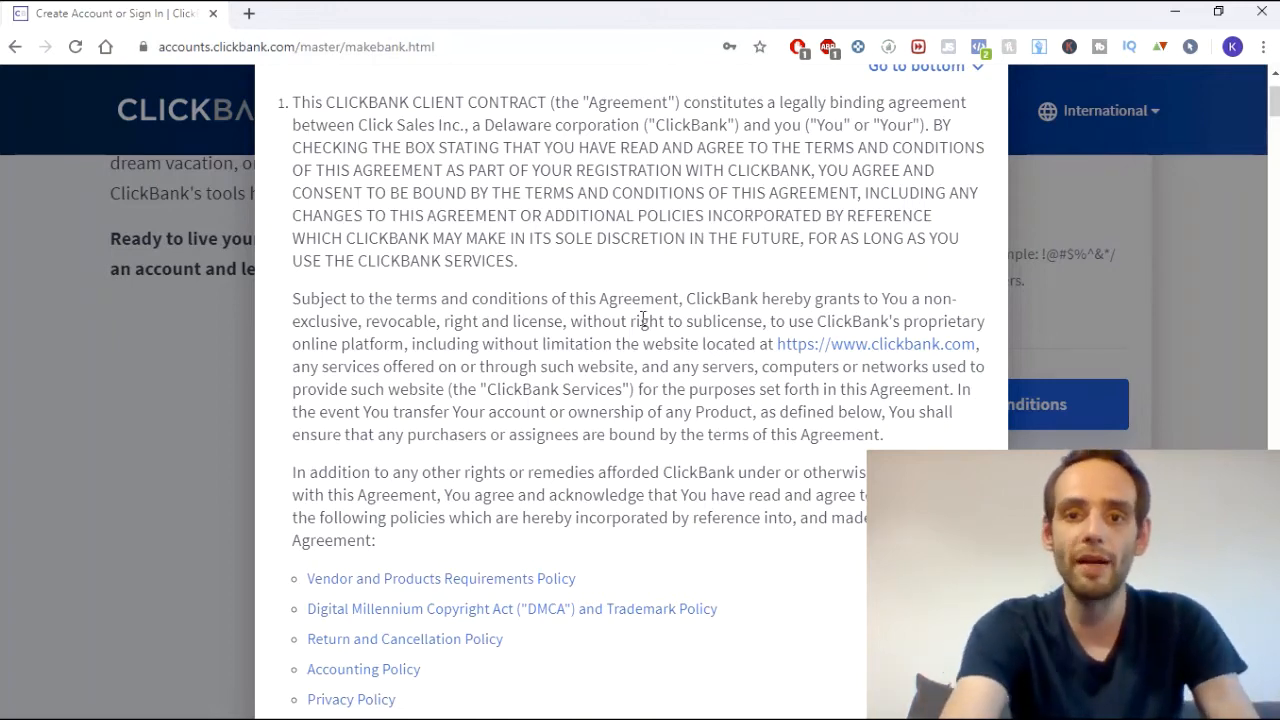
scroll(705, 300, up, 3)
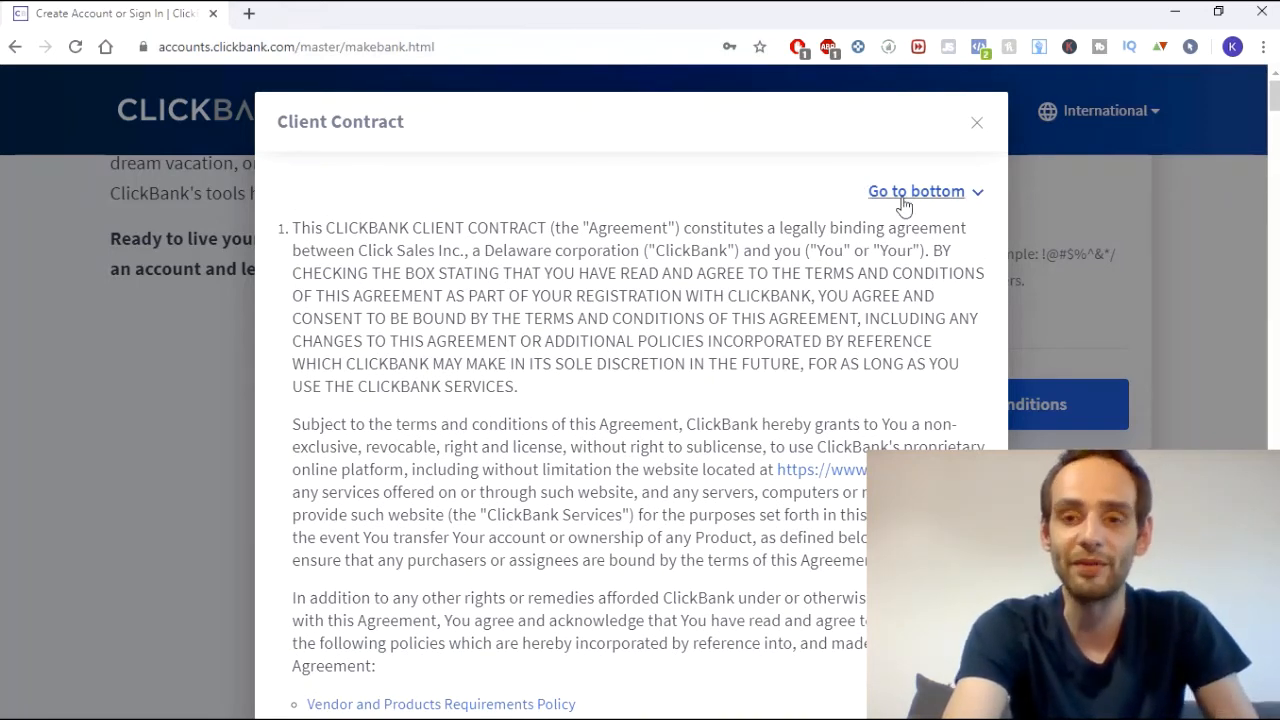
click(903, 199)
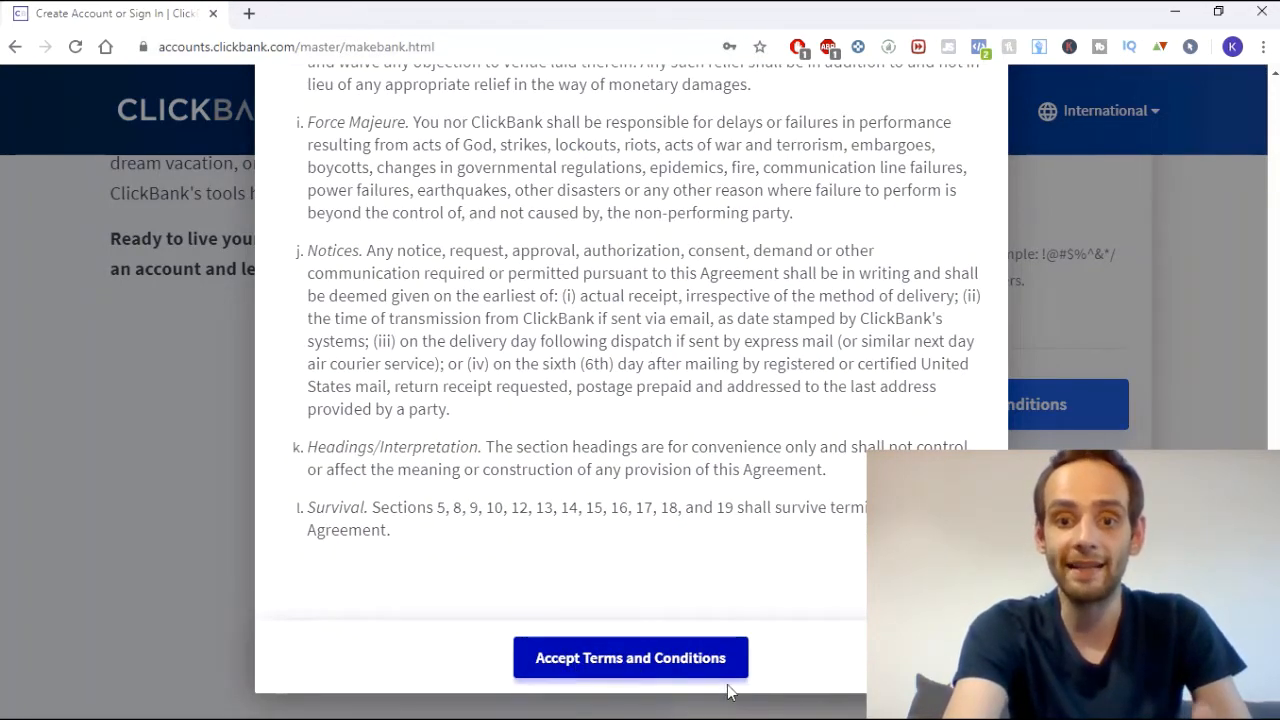
click(700, 667)
scroll(700, 670, down, 2)
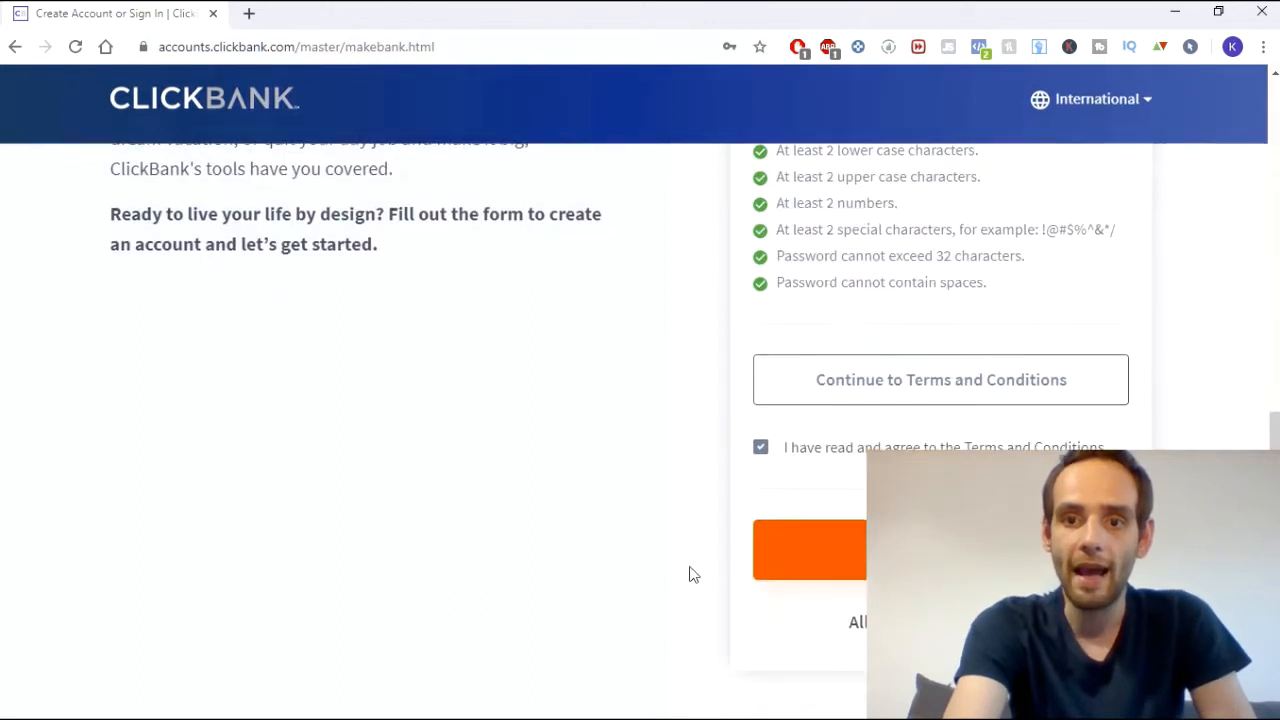
- Submit the registration and decline the Head Start training offer
click(862, 370)
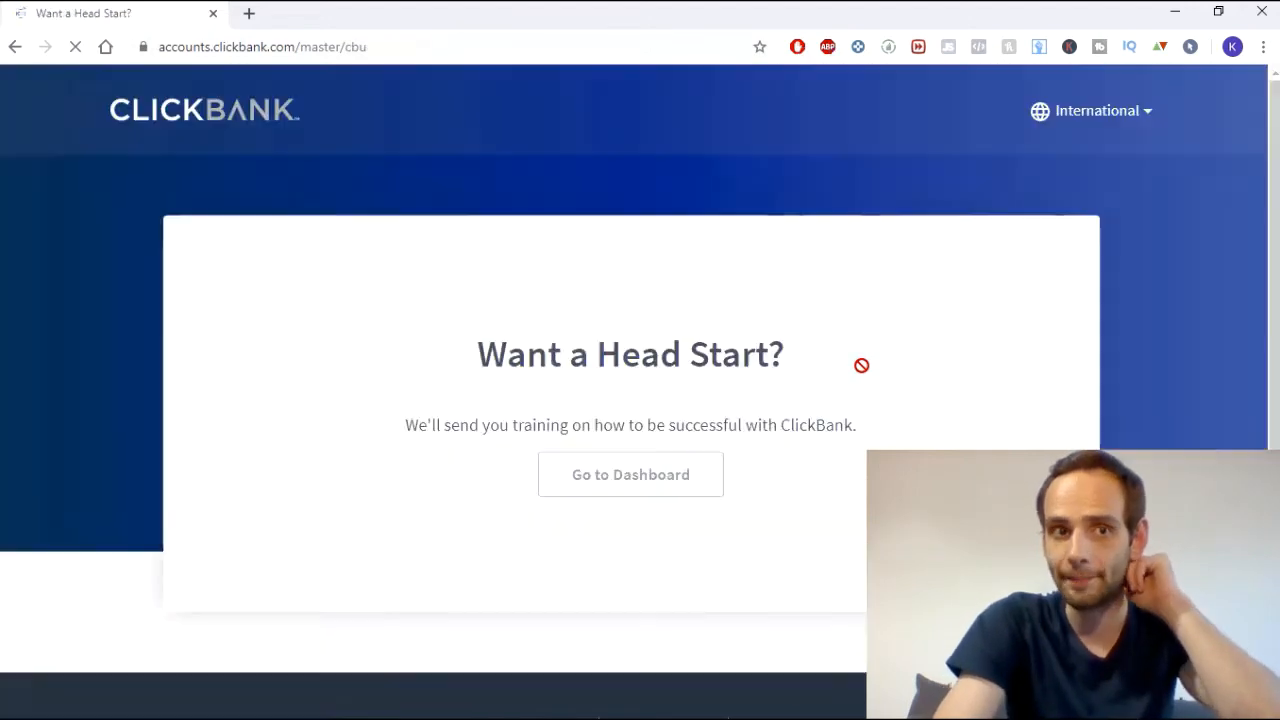
scroll(710, 226, down, 1)
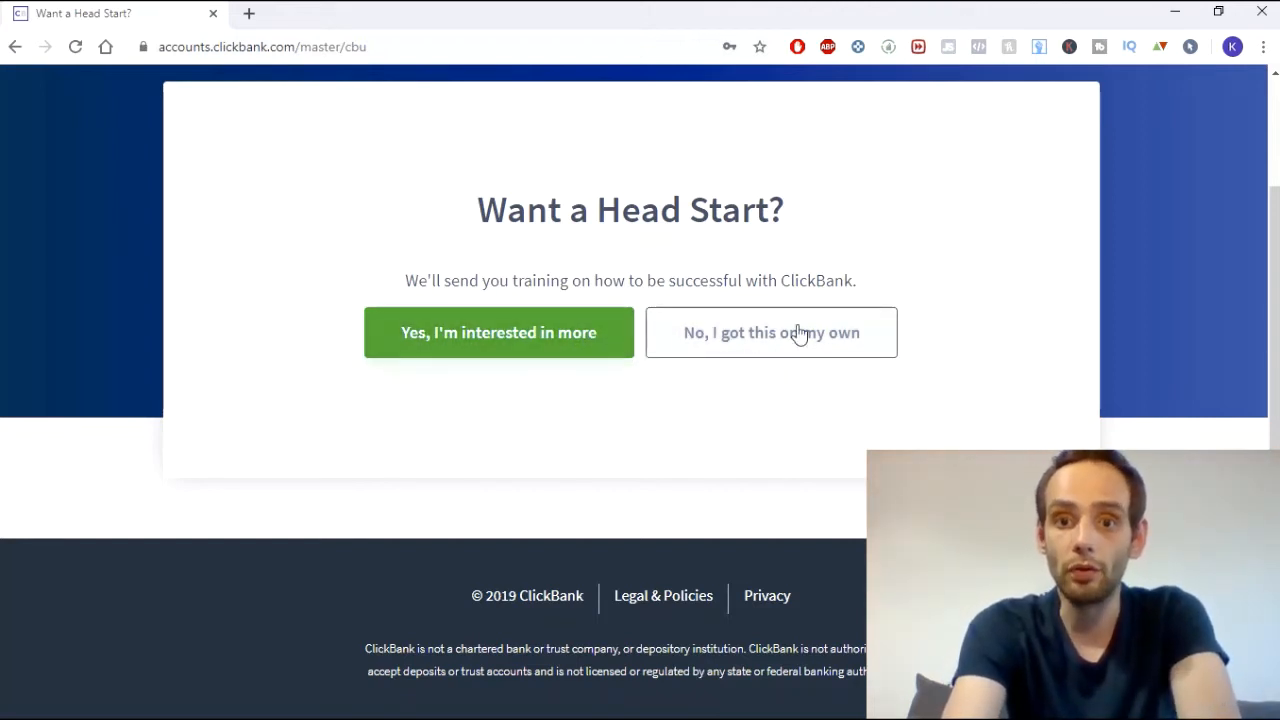
click(840, 340)
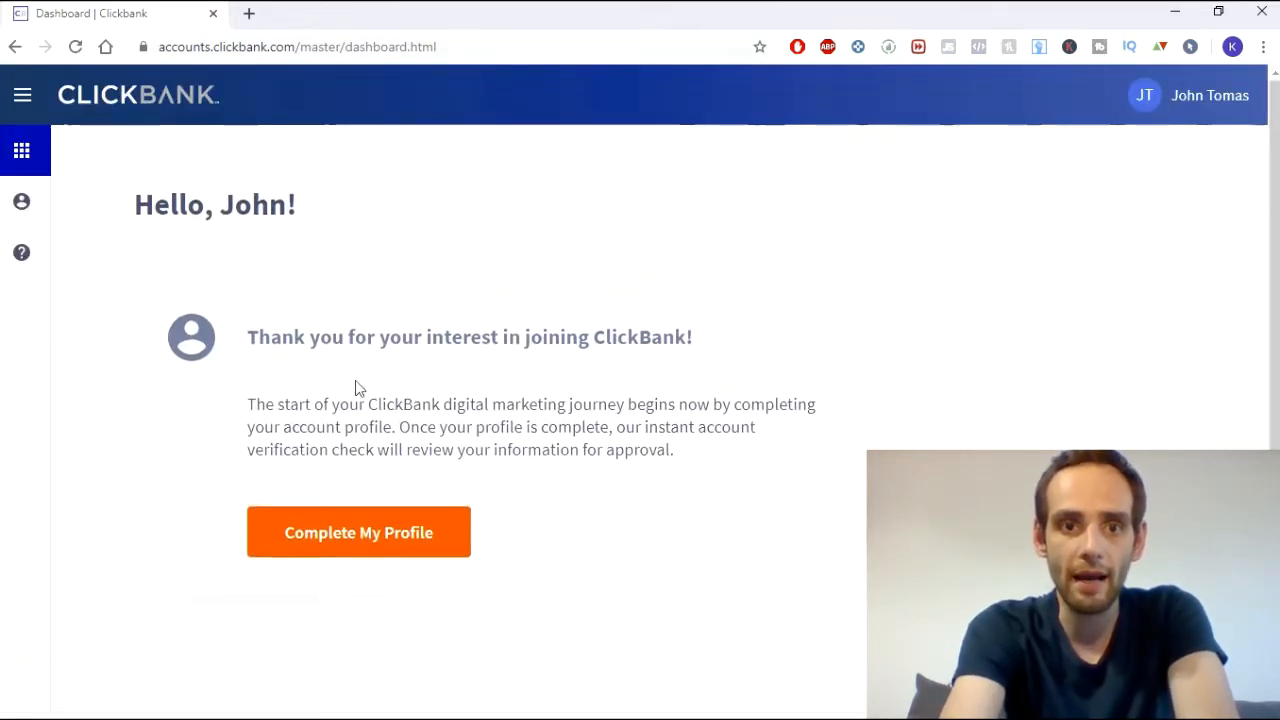
- Start completing the profile and enter the street address
click(386, 544)
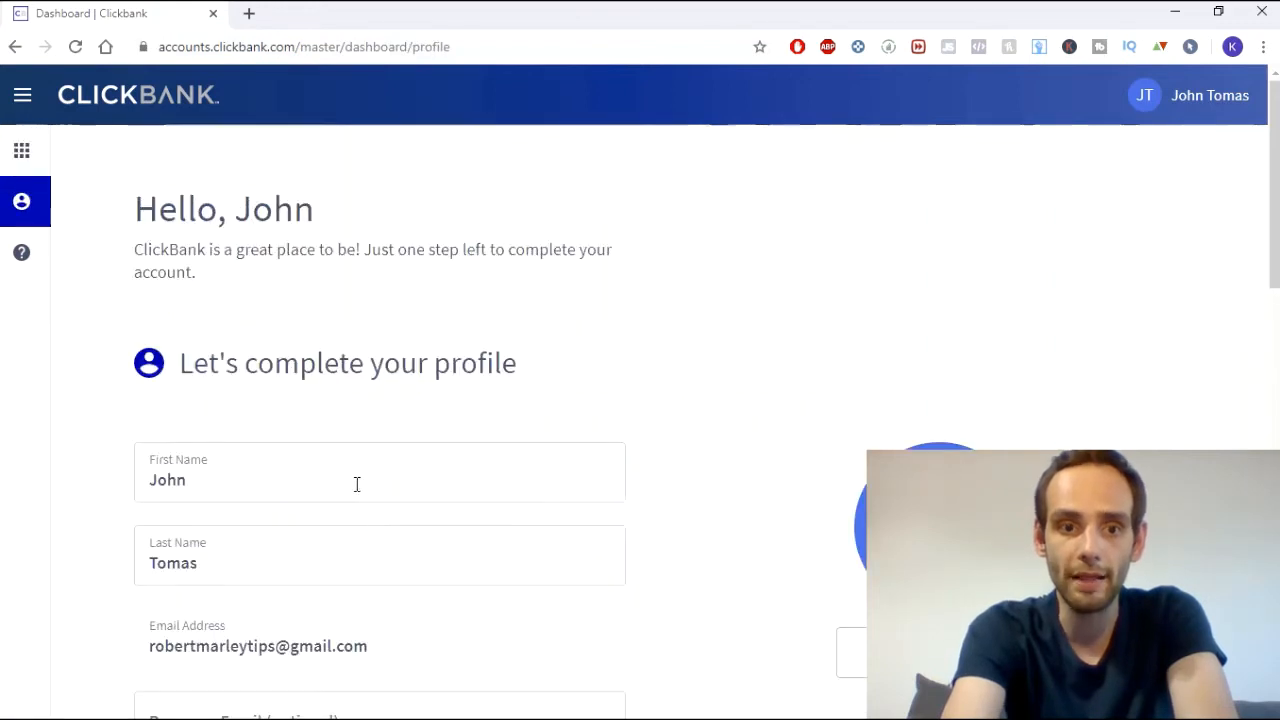
scroll(286, 450, down, 3)
scroll(286, 450, down, 4)
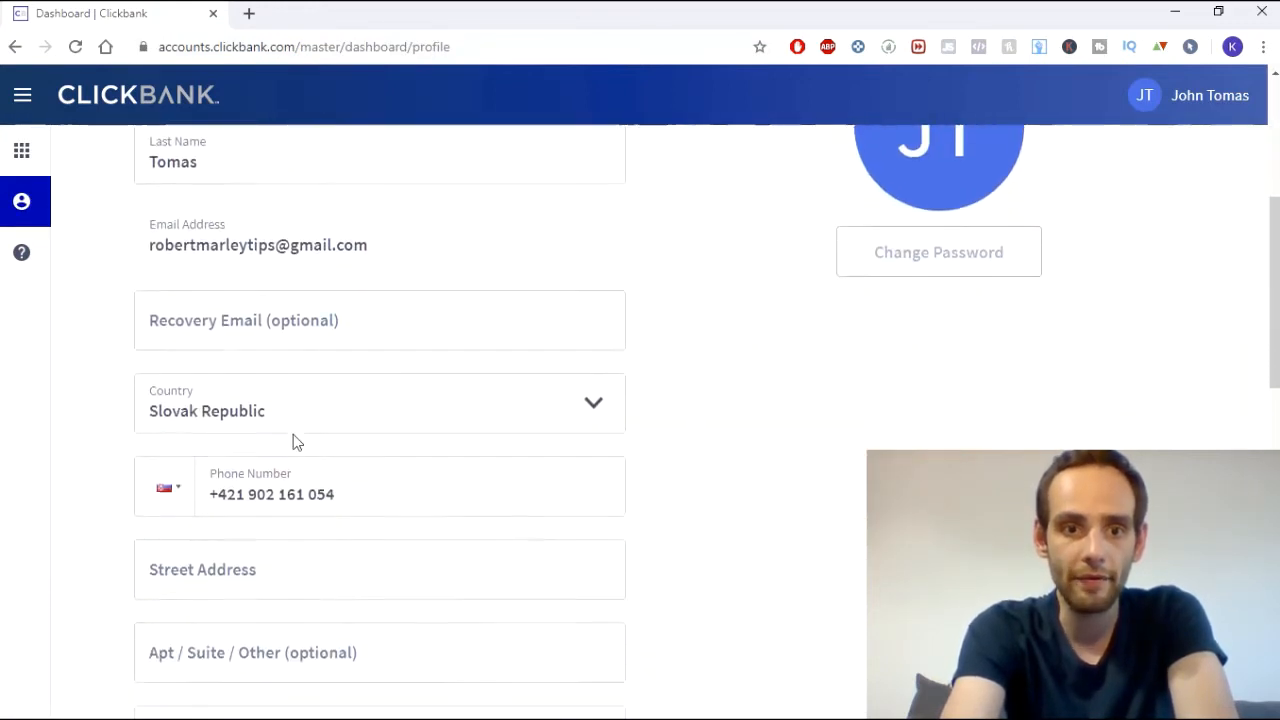
click(254, 355)
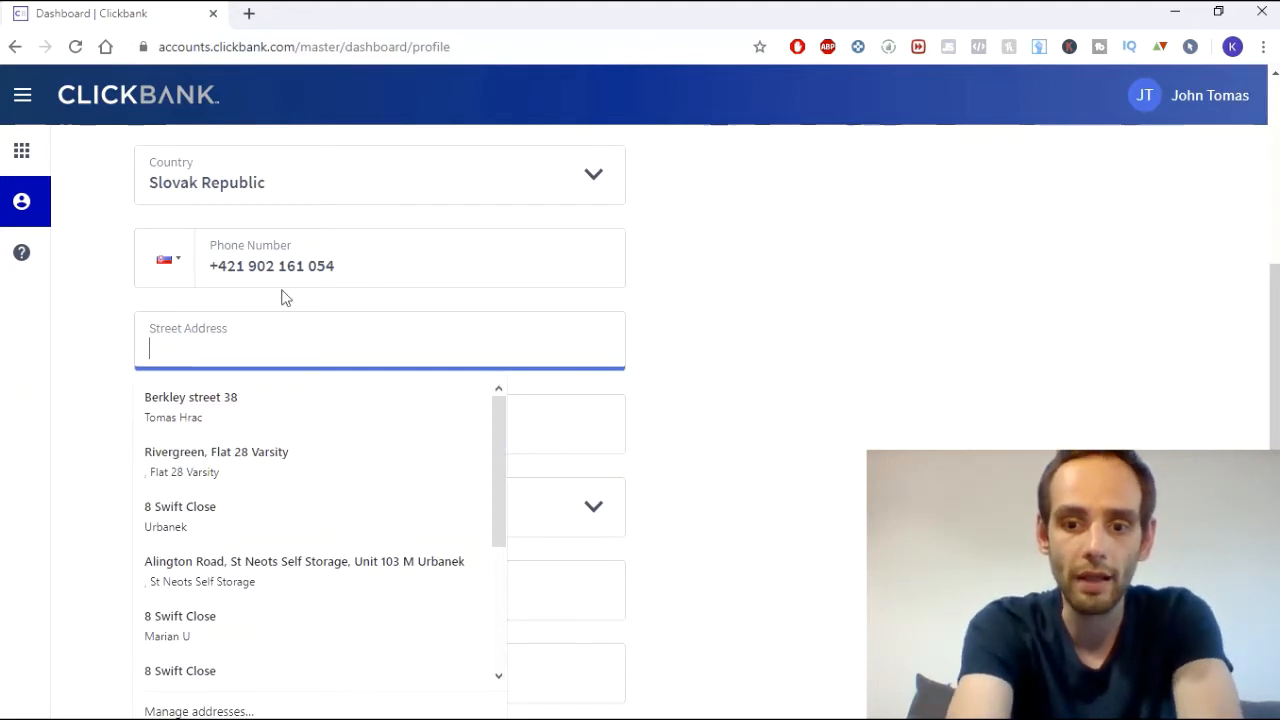
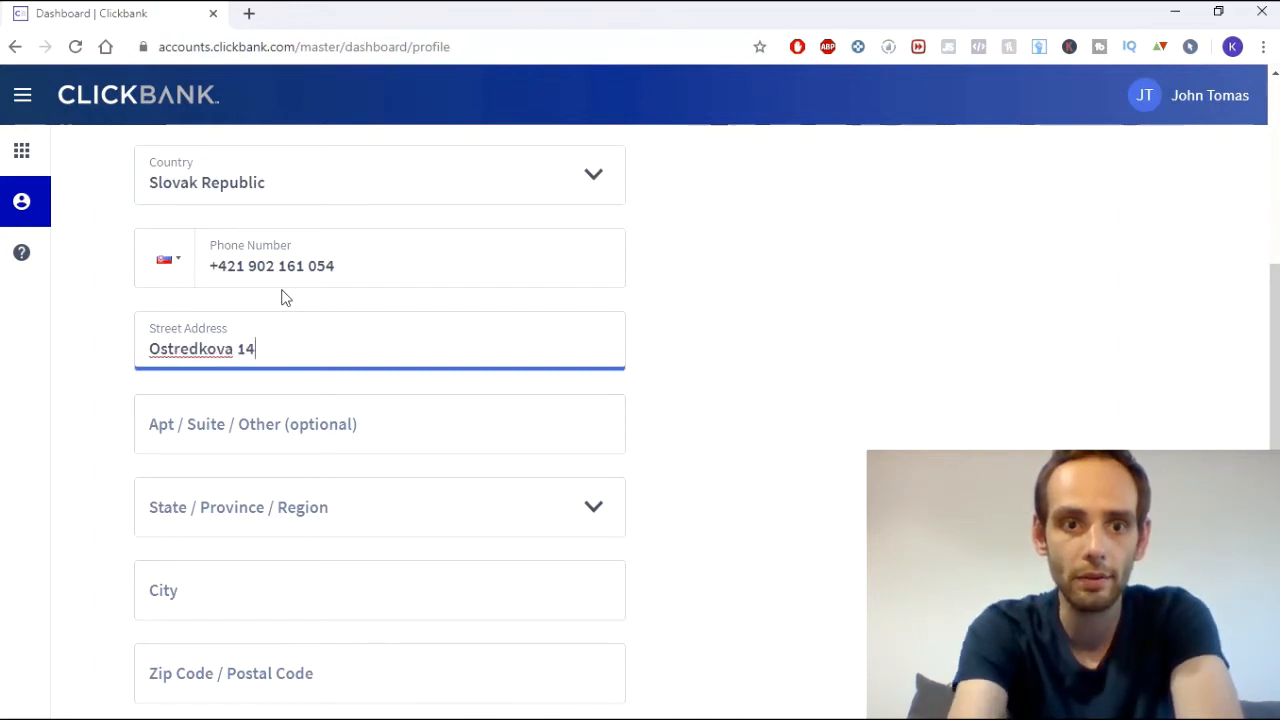
- Choose the Bratislava region and enter the city and postal code
click(162, 507)
click(168, 571)
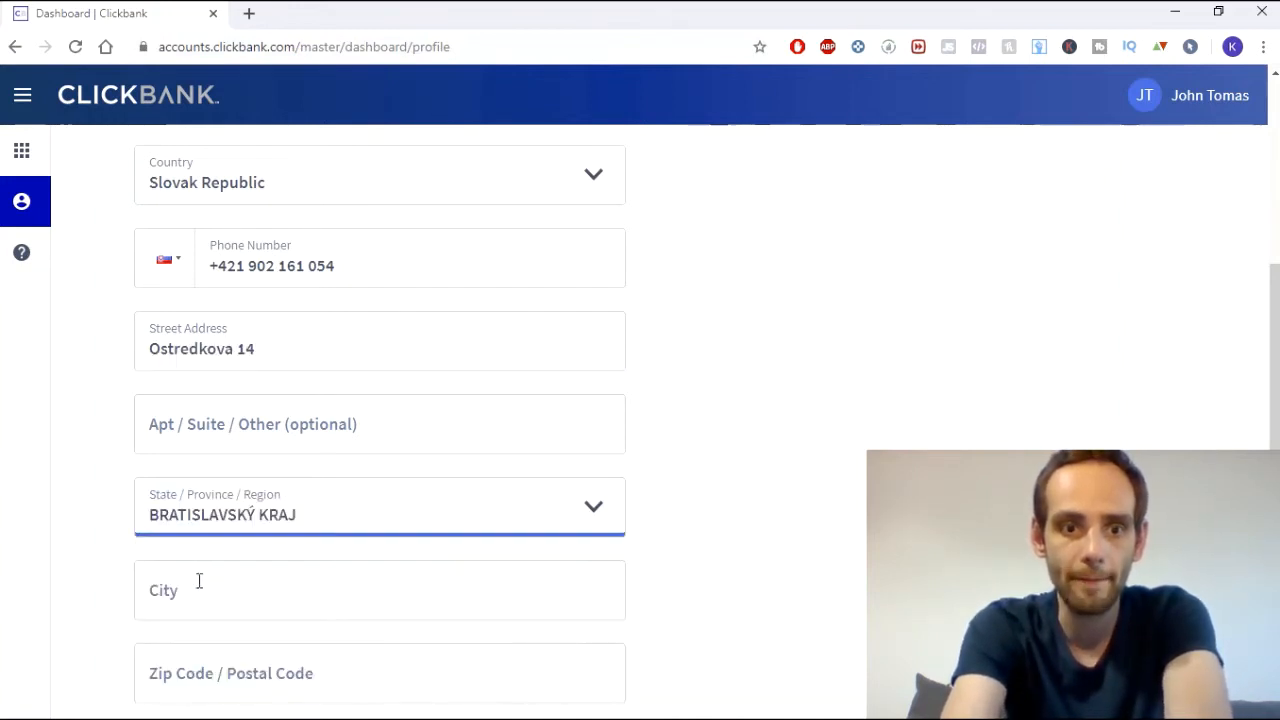
click(199, 581)
text(Bratis)
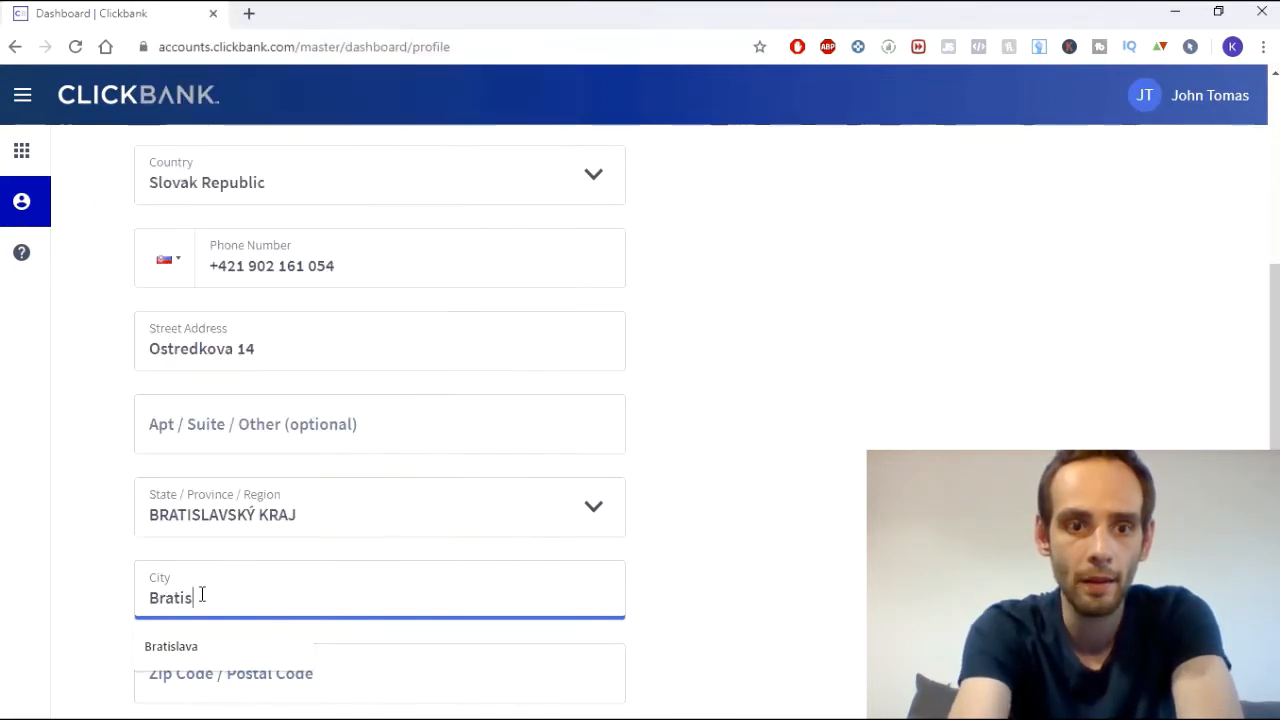
text(lava)
scroll(190, 560, down, 2)
click(227, 487)
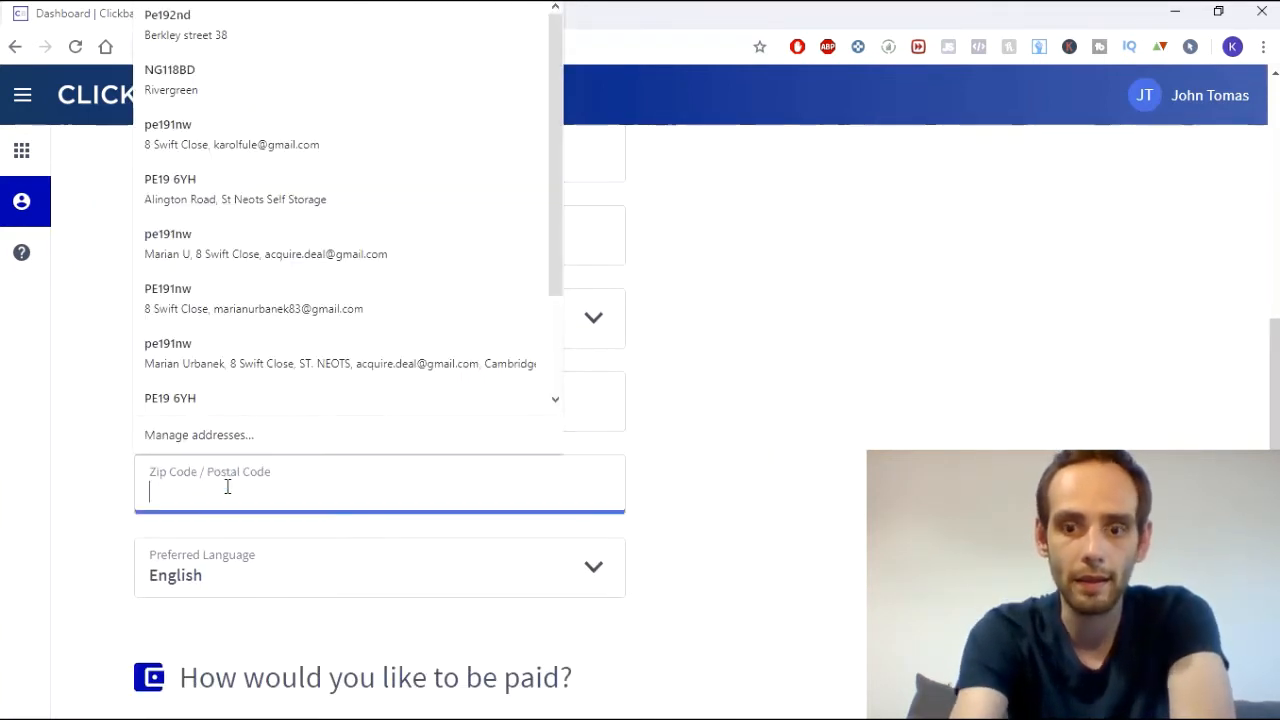
text(8210)
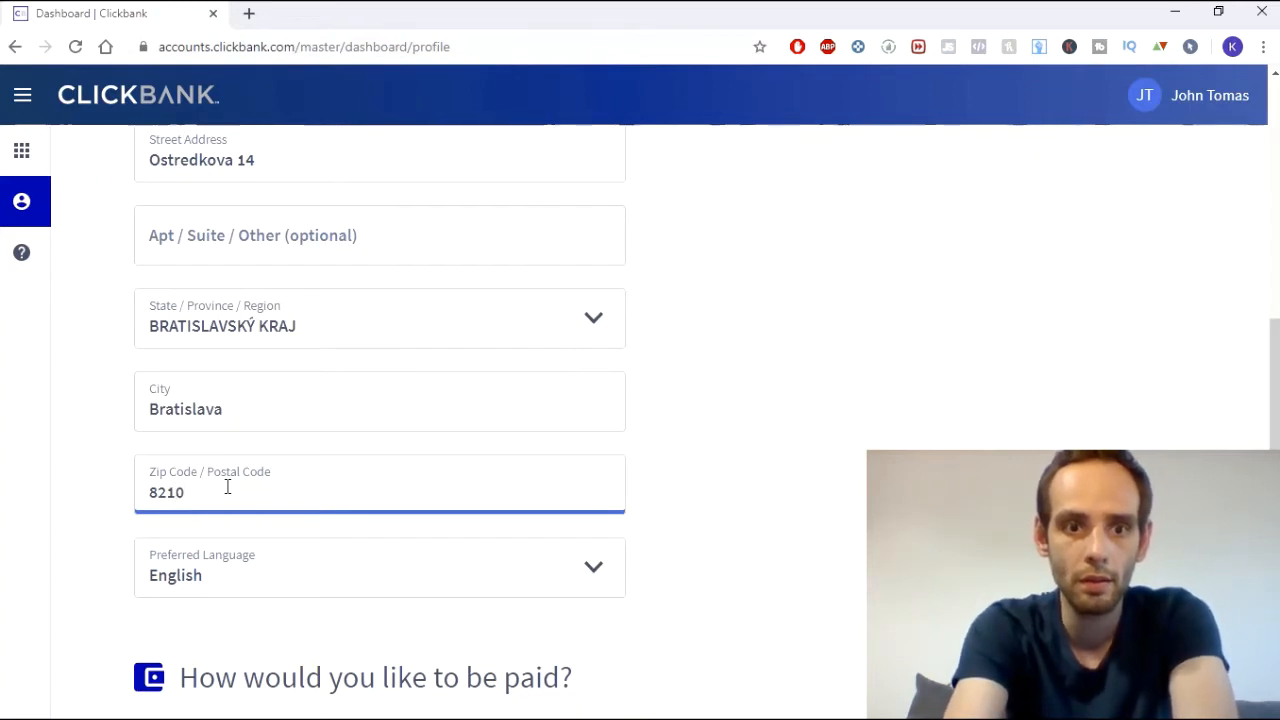
text(2)
scroll(160, 571, down, 3)
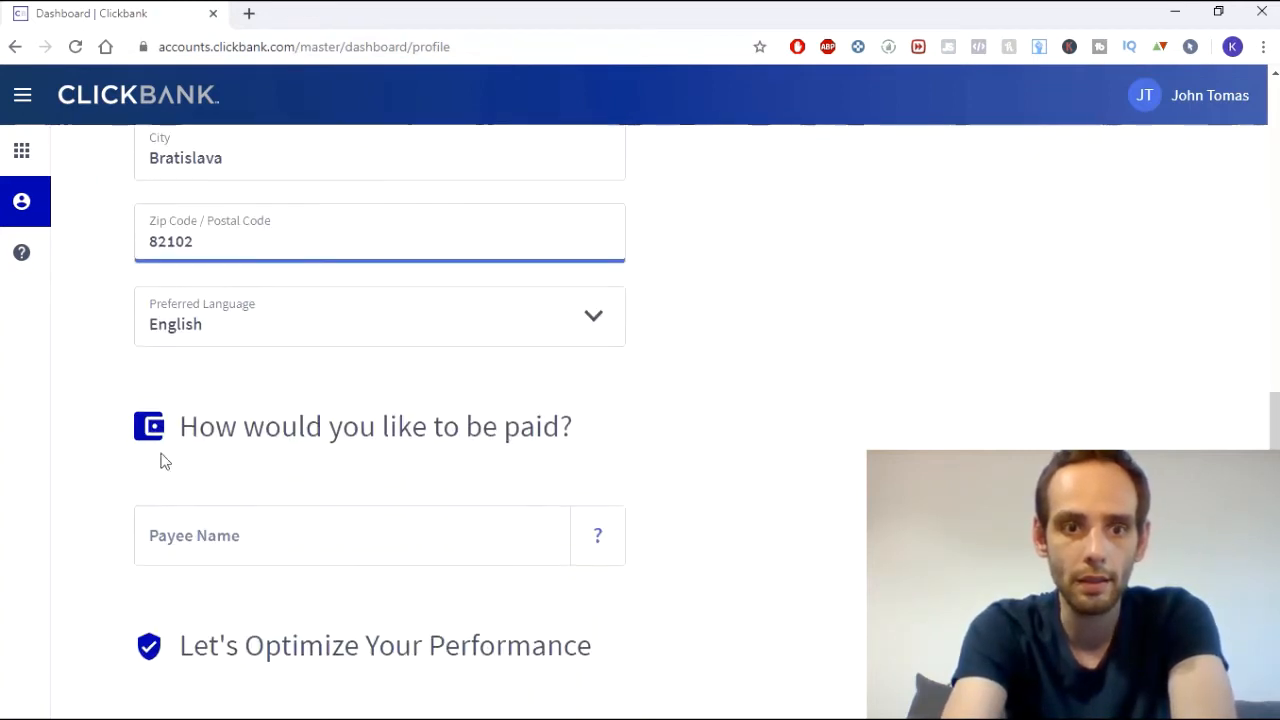
click(226, 334)
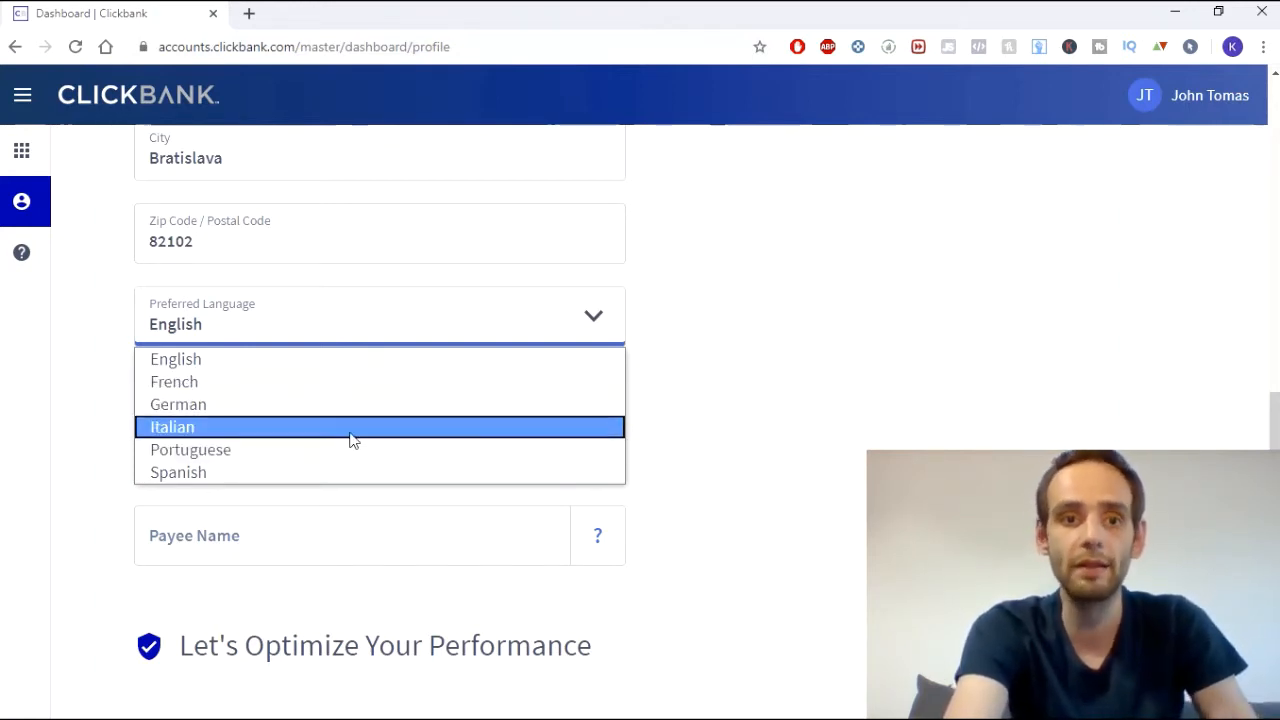
- Keep English as the language and read the payee name explanation
click(693, 414)
scroll(703, 519, down, 3)
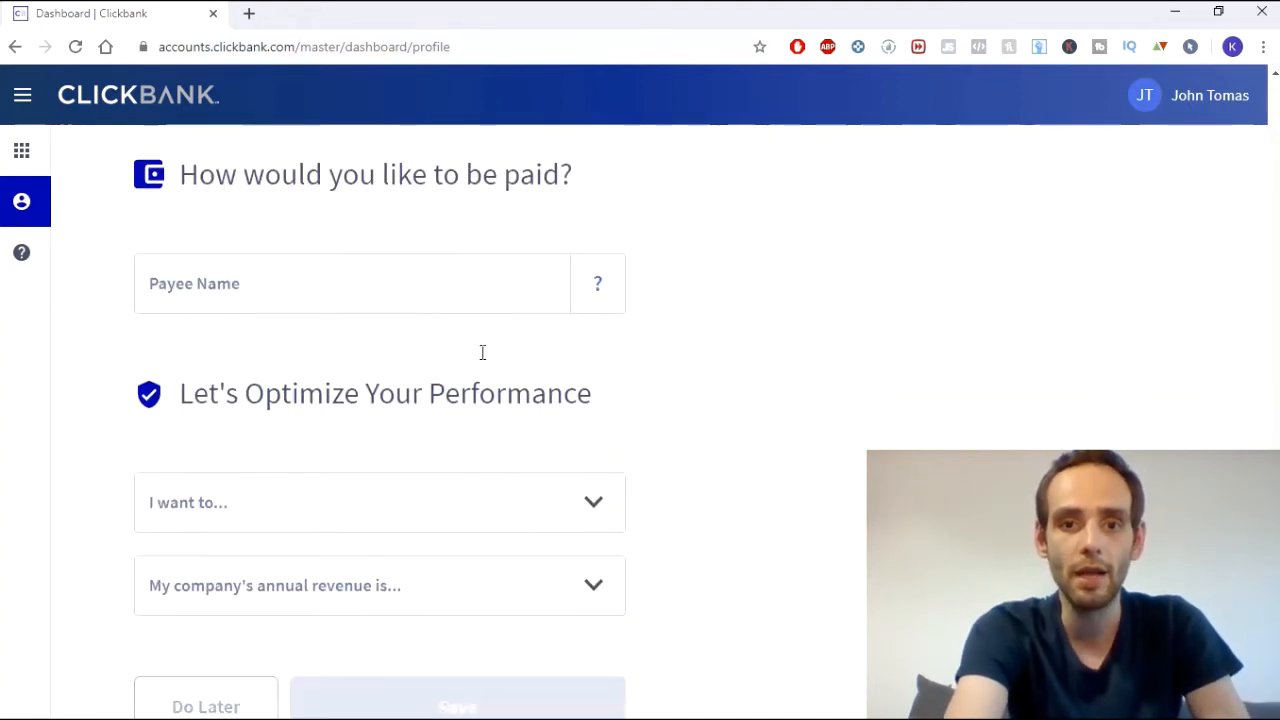
click(595, 292)
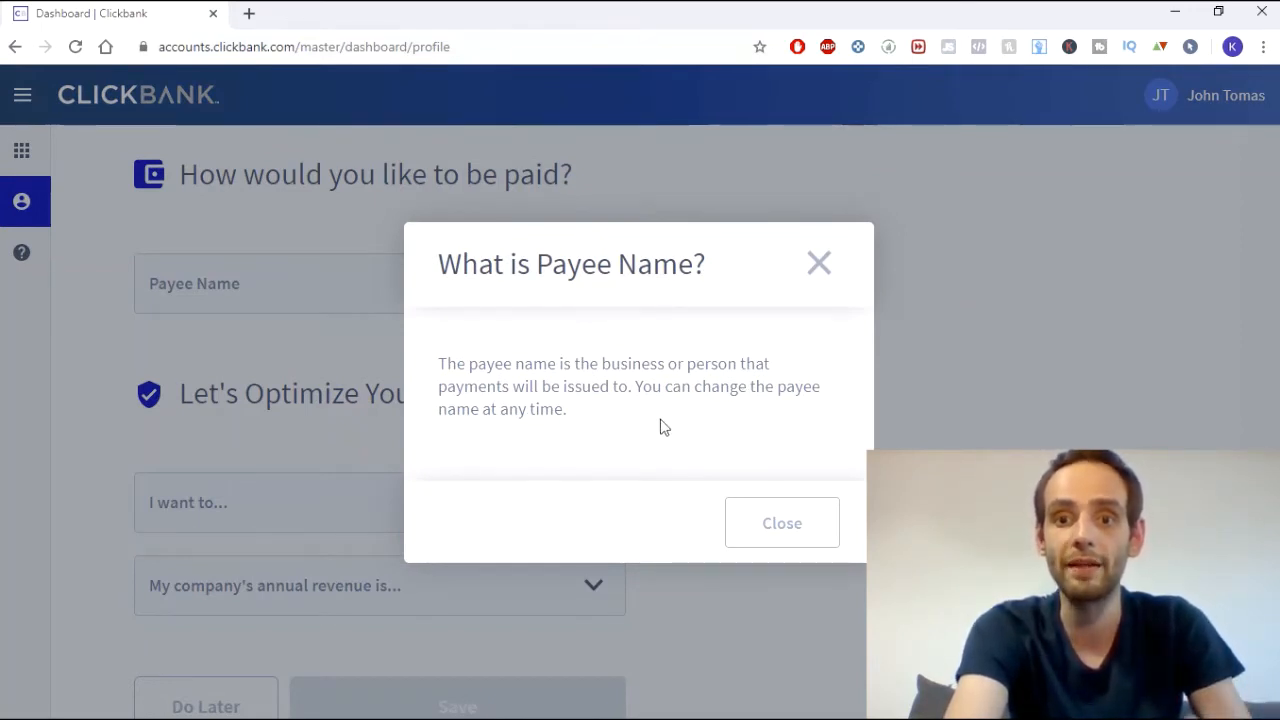
click(790, 532)
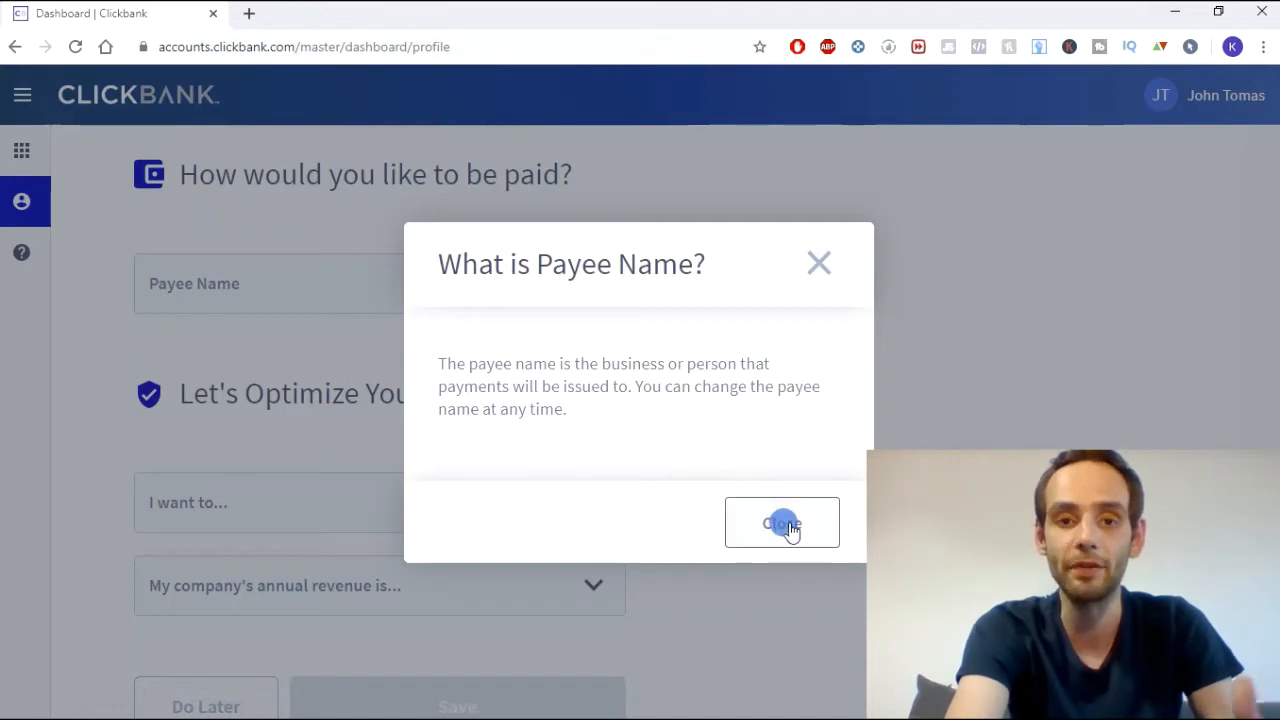
- Enter the payee name, dismissing the autofill suggestions
click(264, 301)
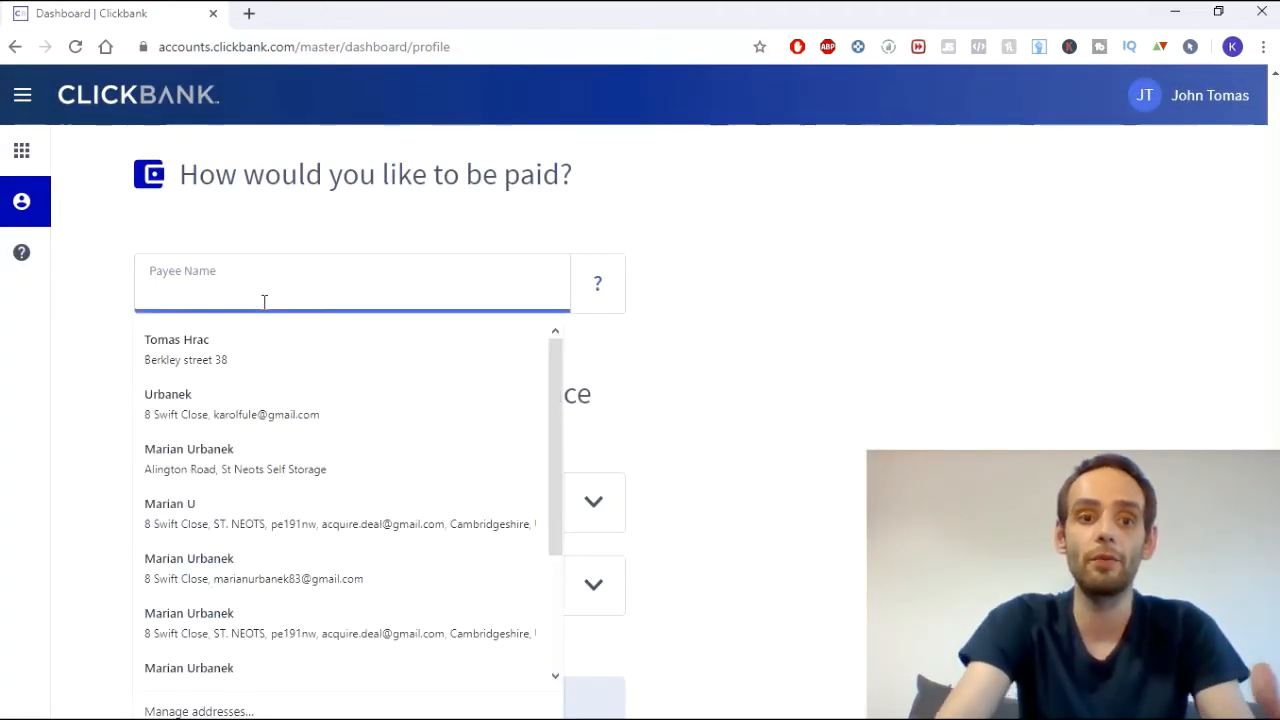
click(103, 308)
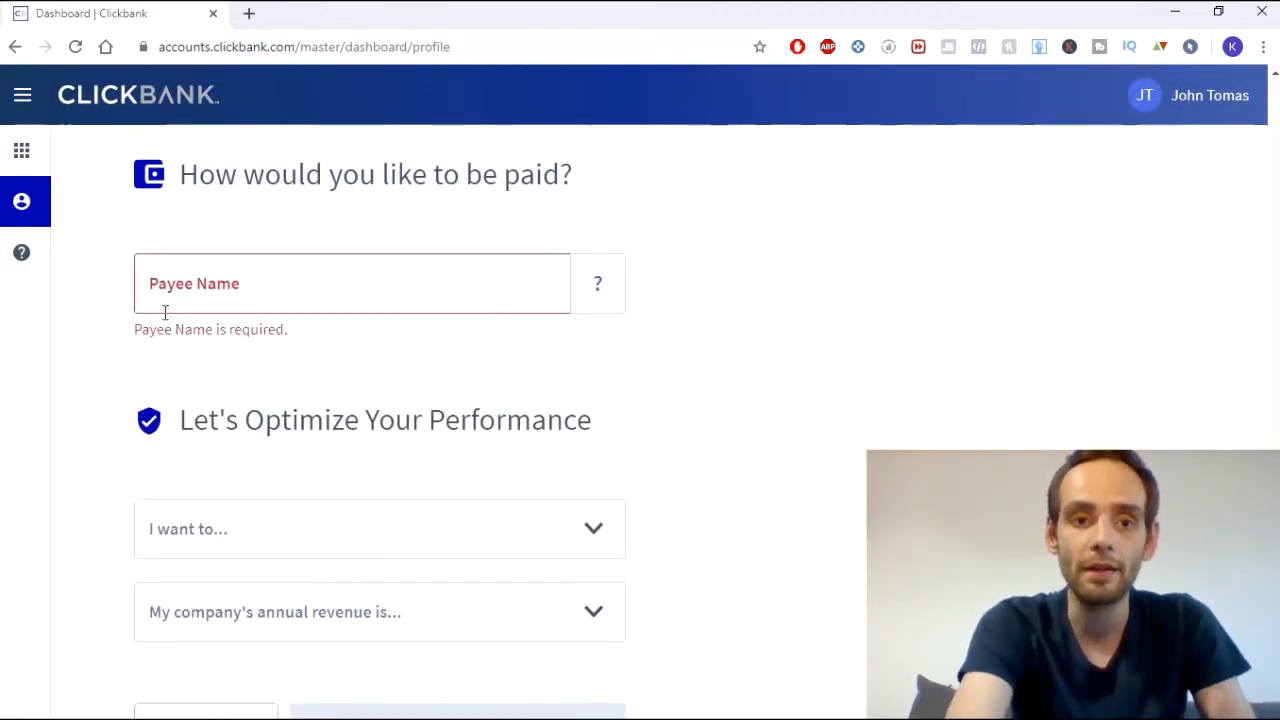
click(194, 289)
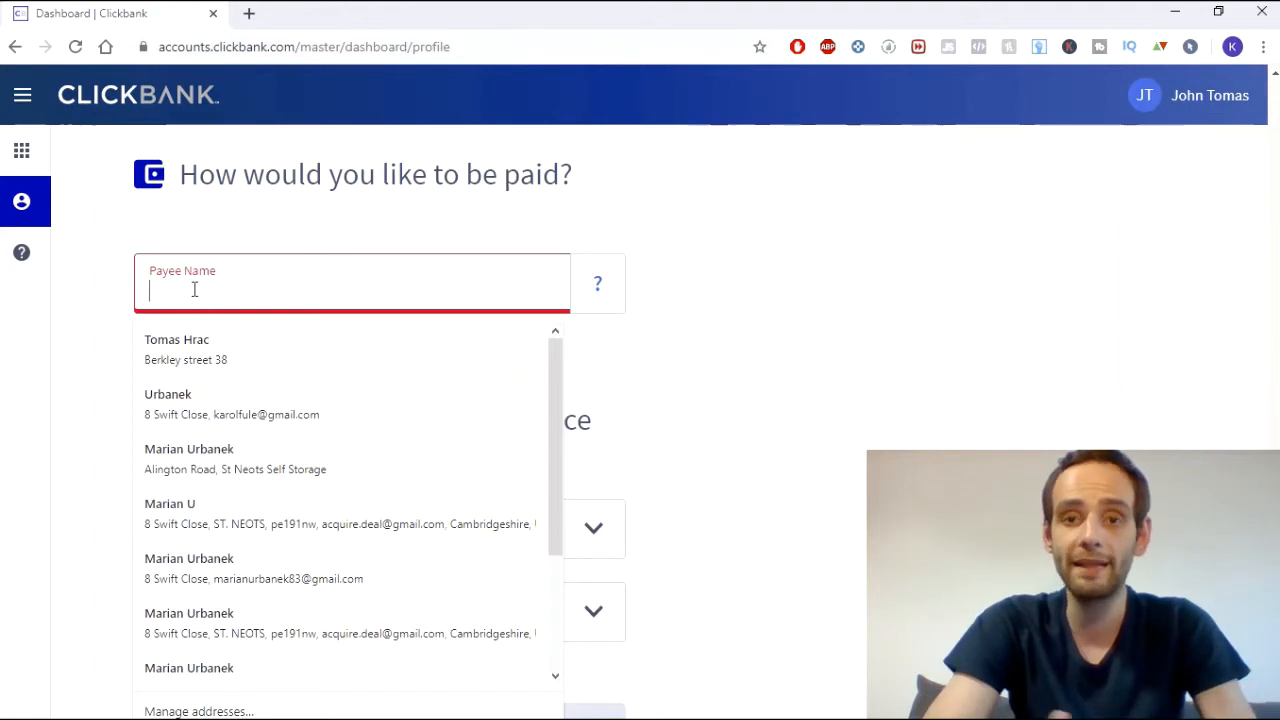
click(834, 294)
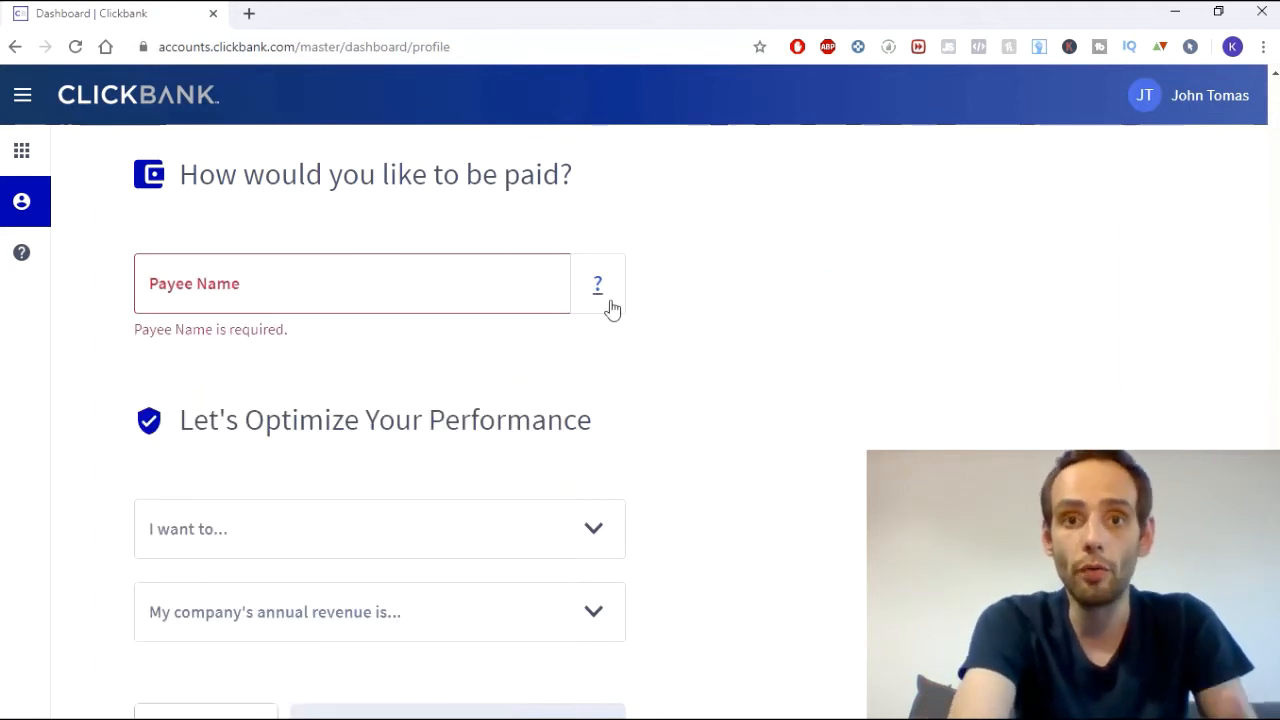
click(364, 285)
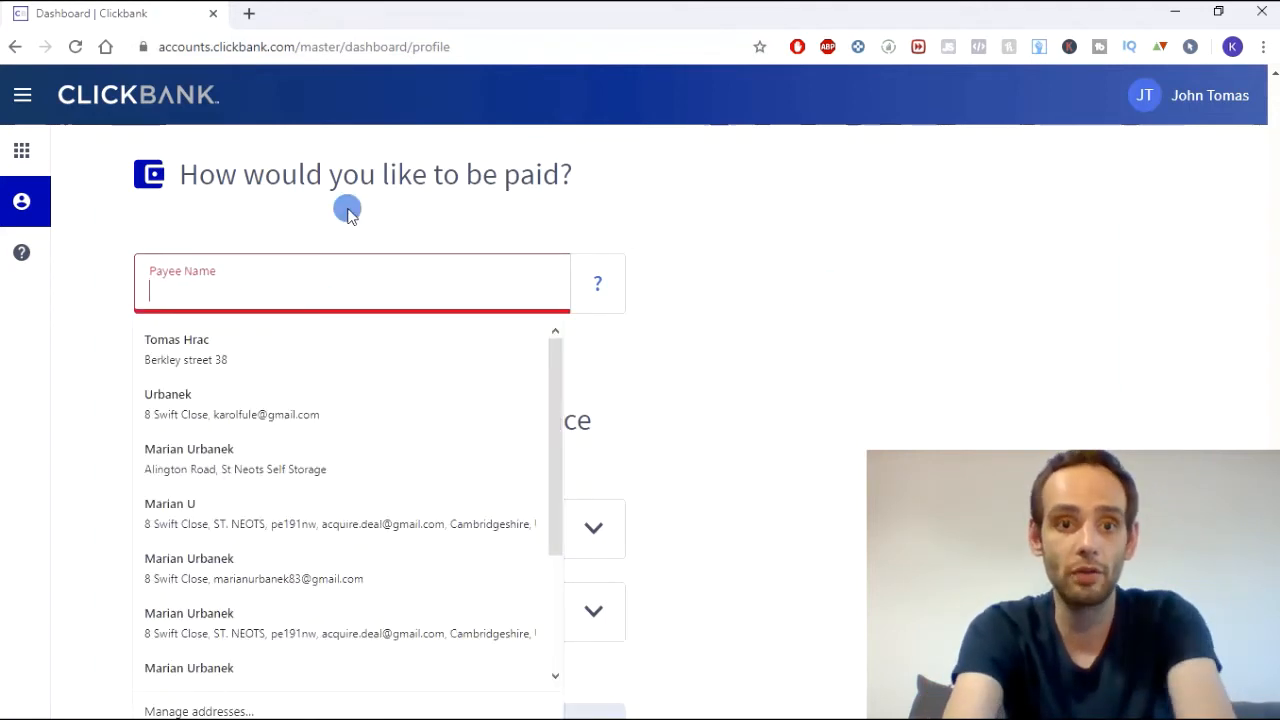
text(Kar)
key(BackSpace)
key(BackSpace)
key(BackSpace)
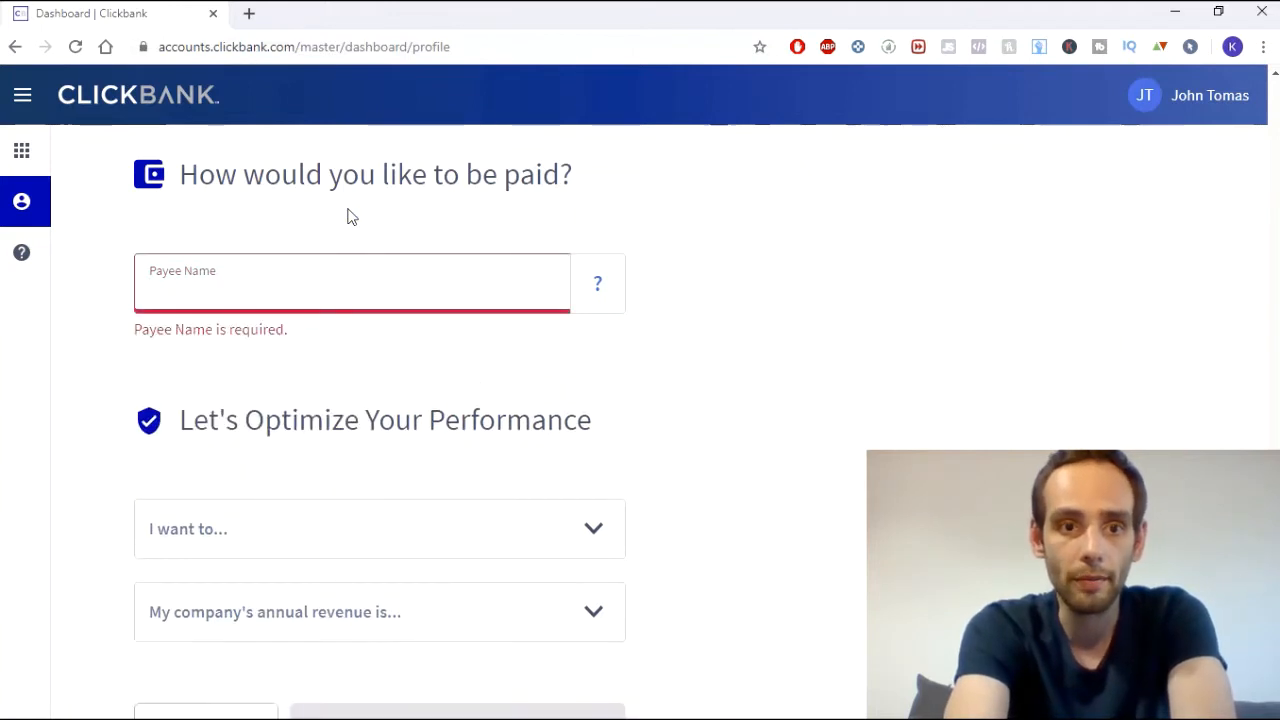
text(JohnK)
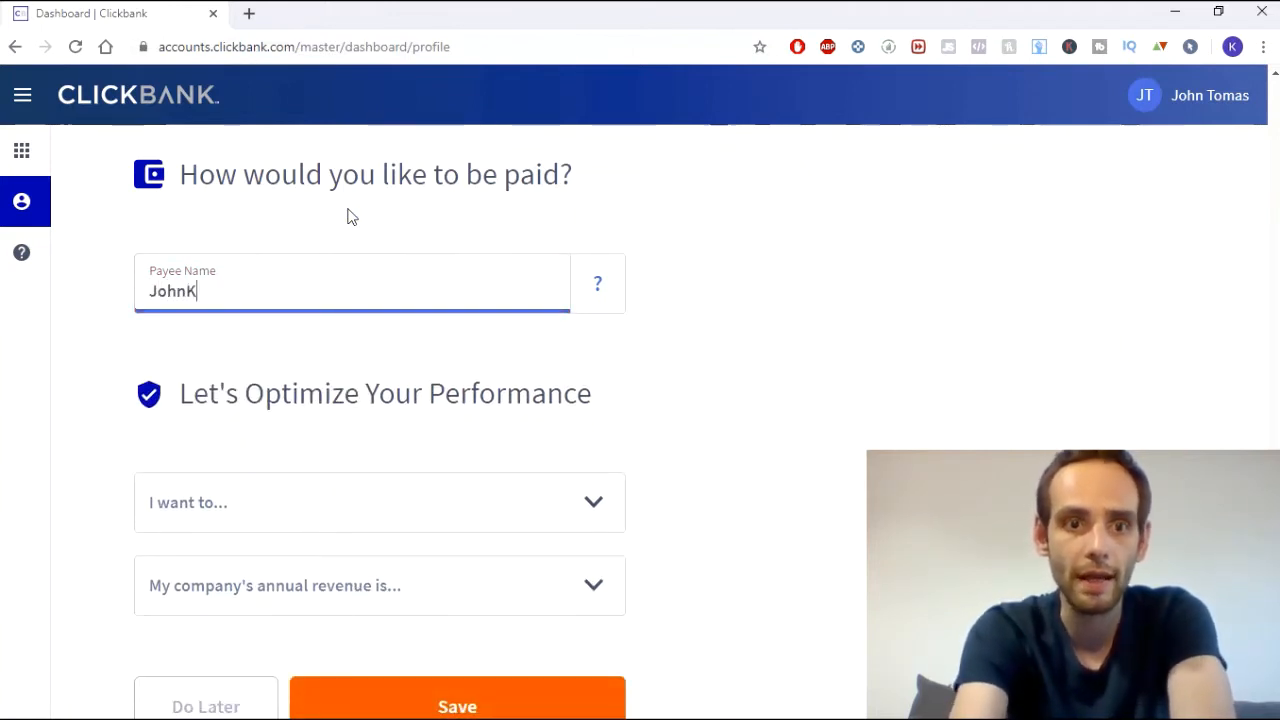
click(708, 330)
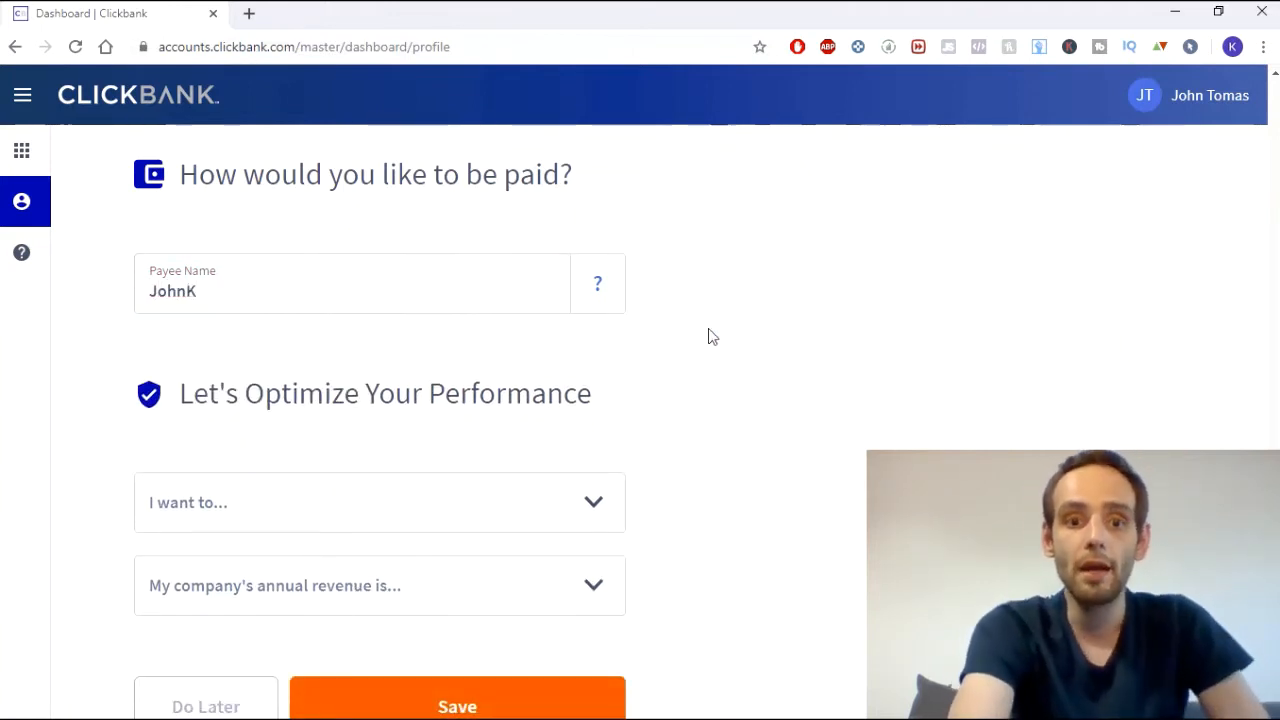
- Set the performance goal to Promote products as an affiliate
scroll(662, 373, down, 1)
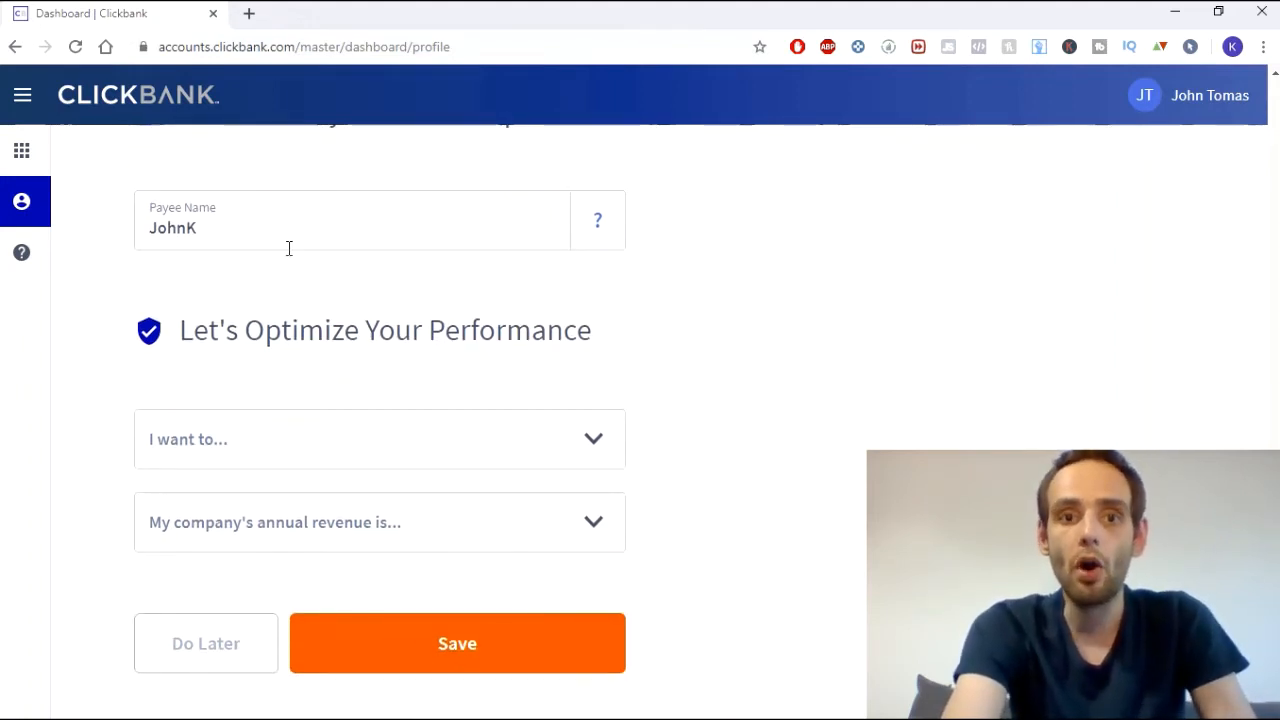
scroll(271, 300, down, 1)
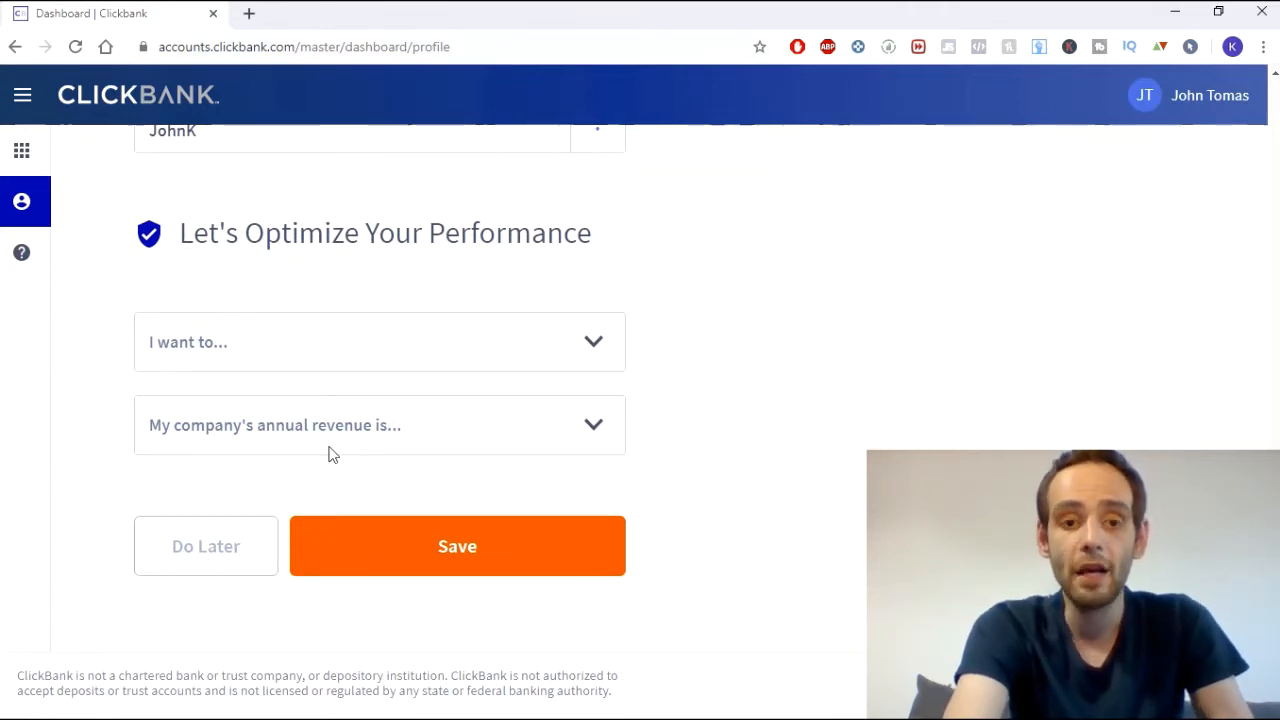
click(291, 347)
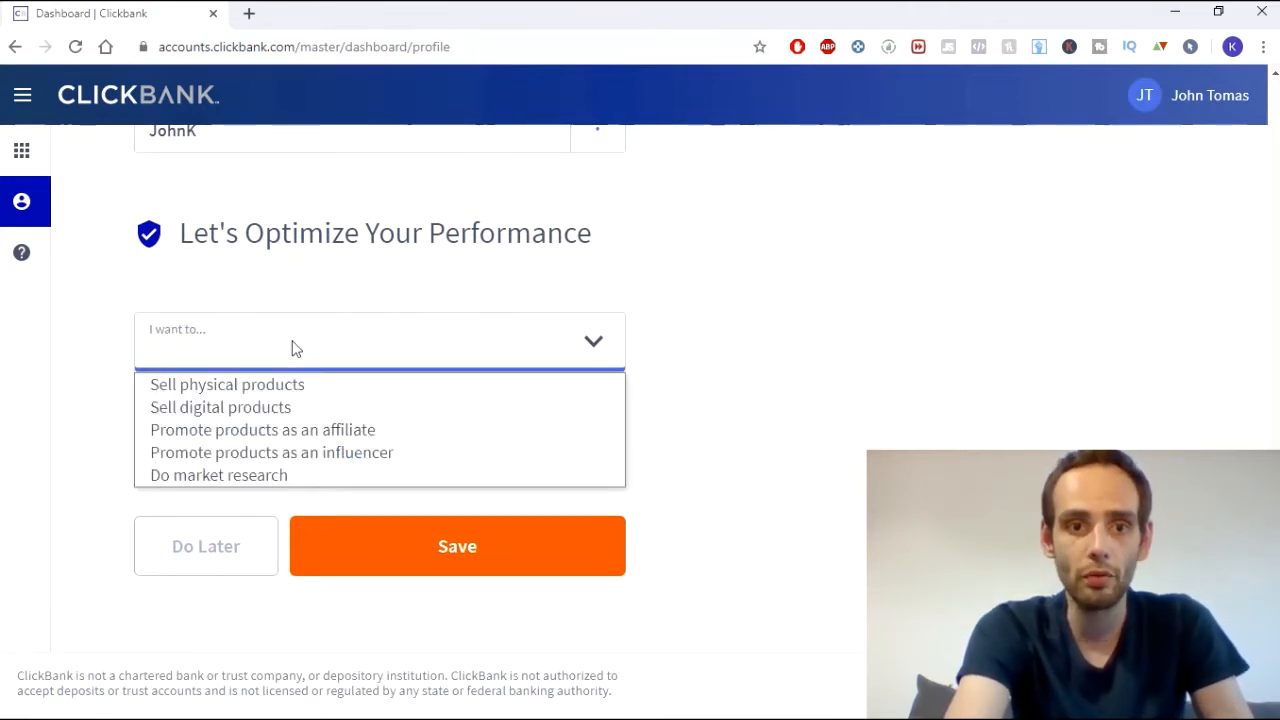
click(885, 330)
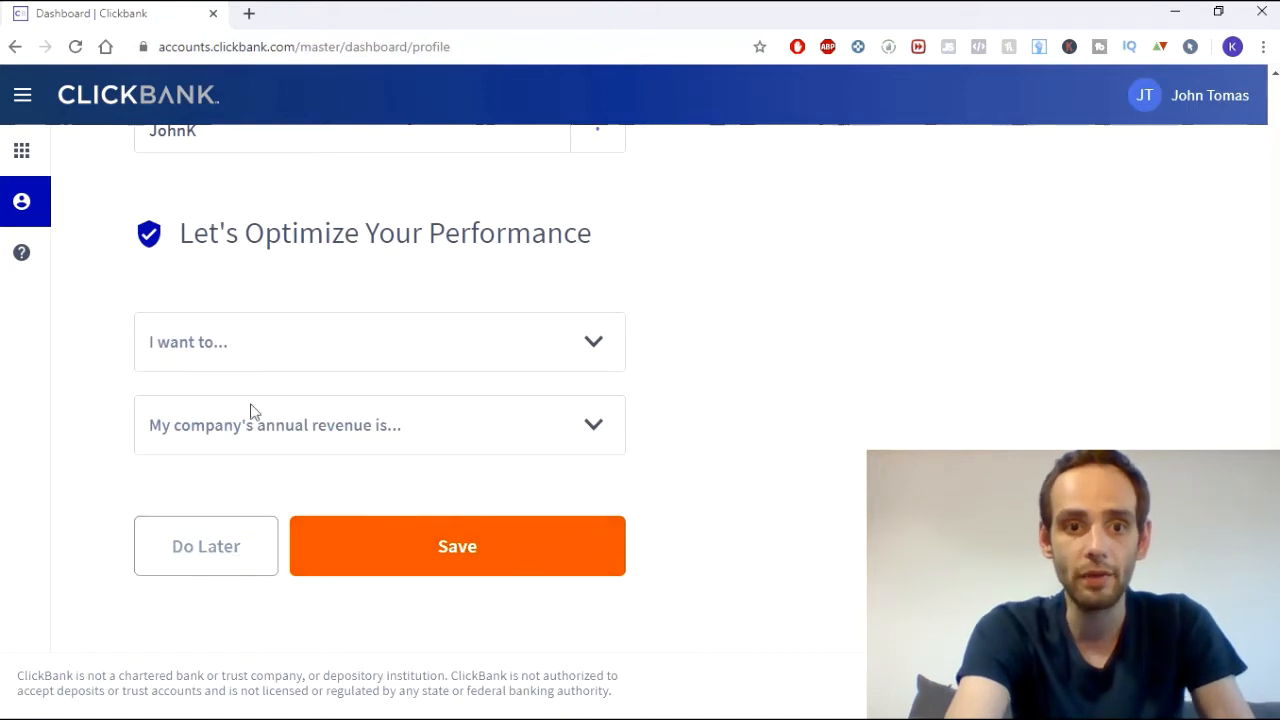
click(236, 343)
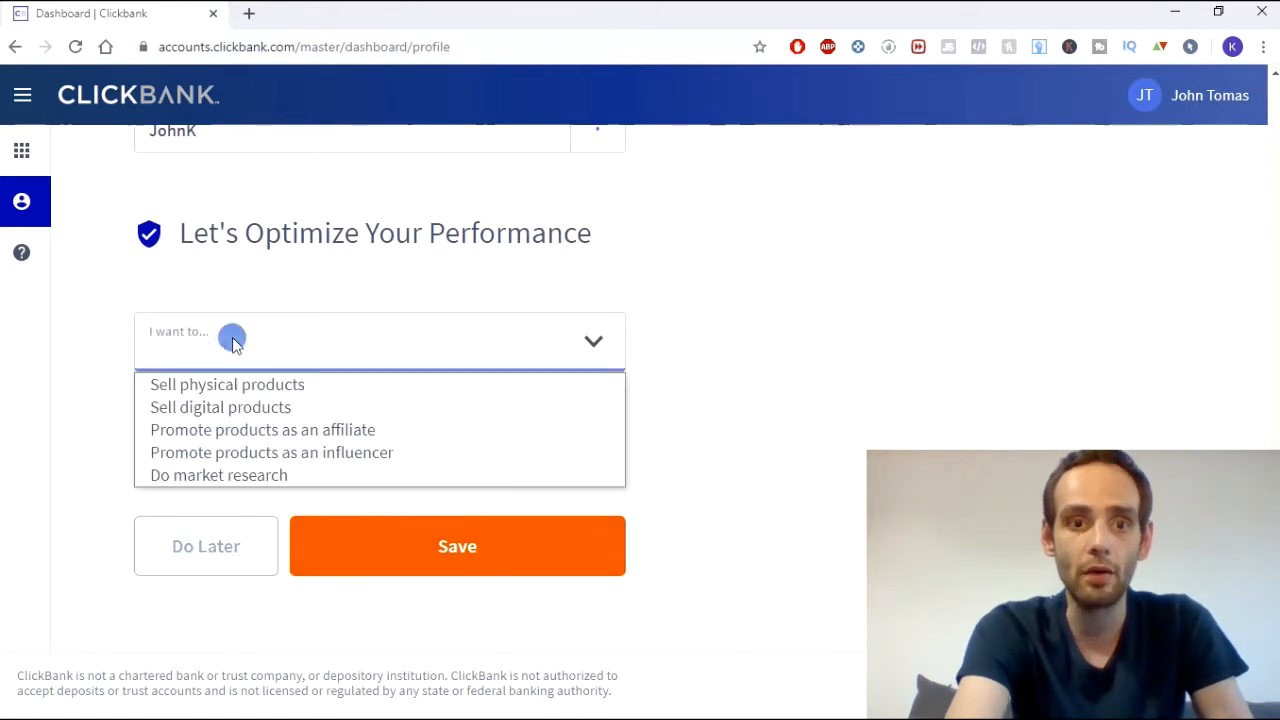
click(312, 436)
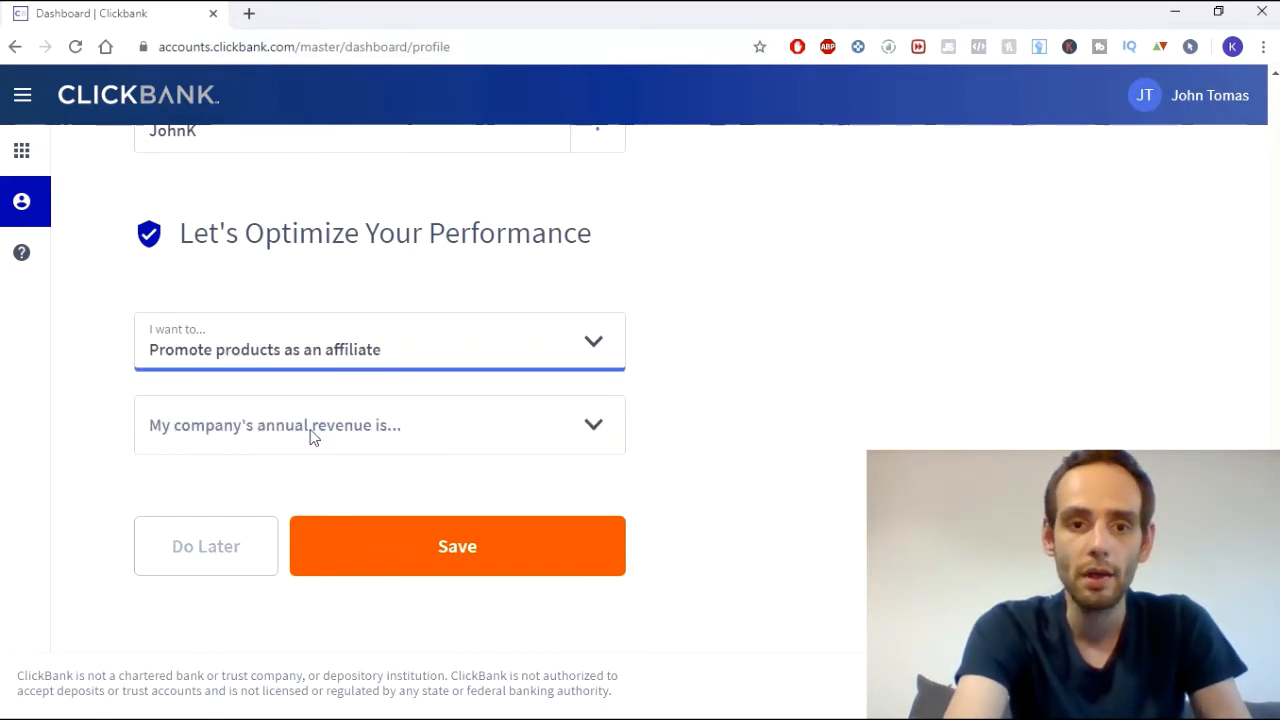
- Choose the $0 - $25K annual revenue range, save the profile and return to the dashboard
click(312, 432)
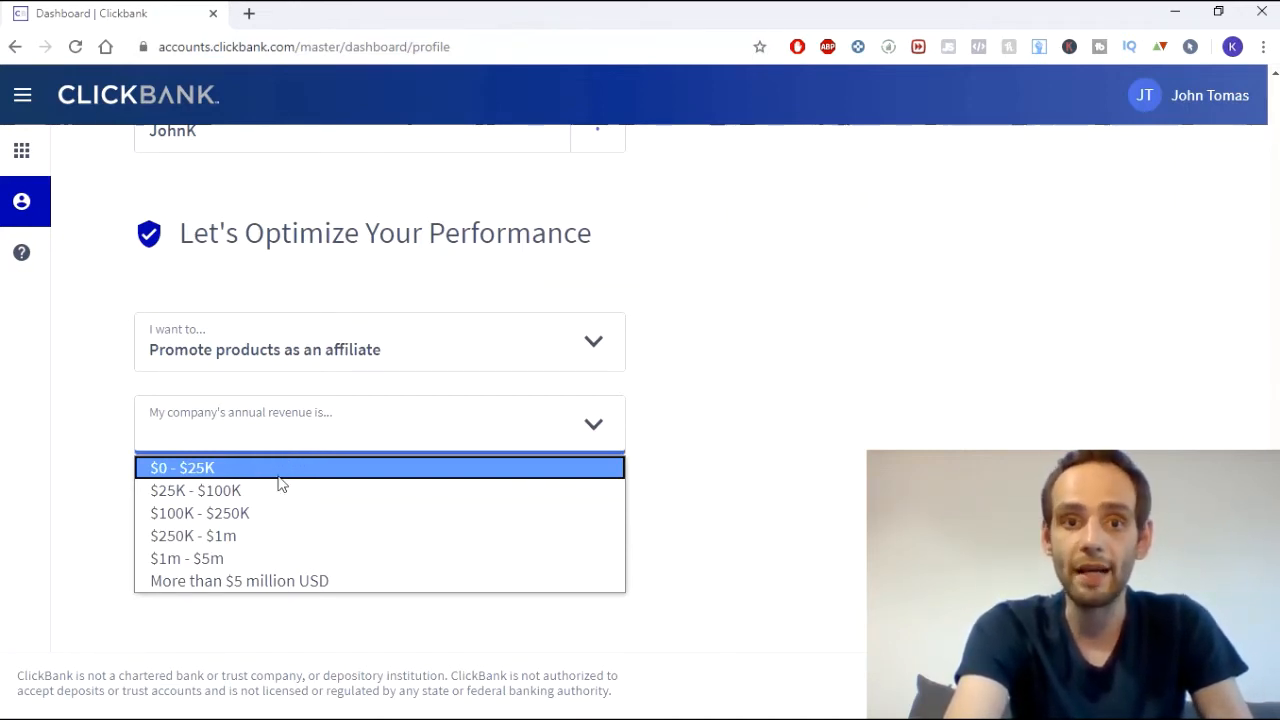
click(272, 470)
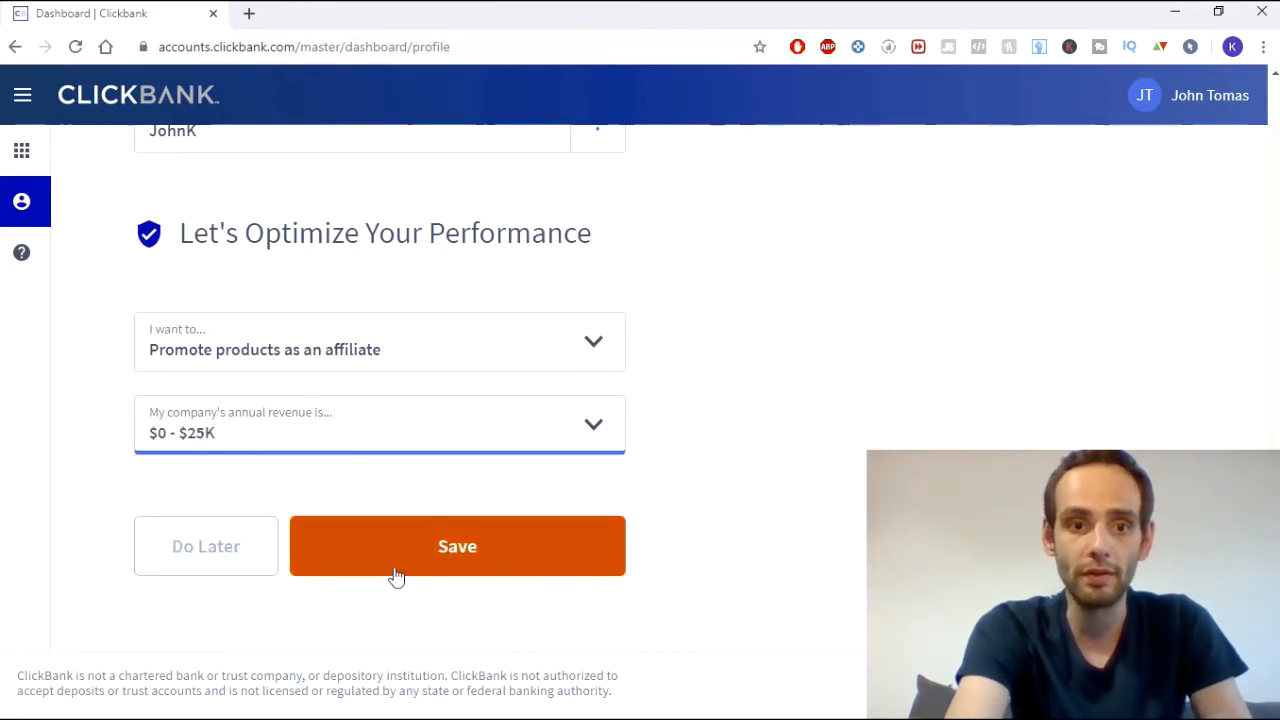
click(428, 557)
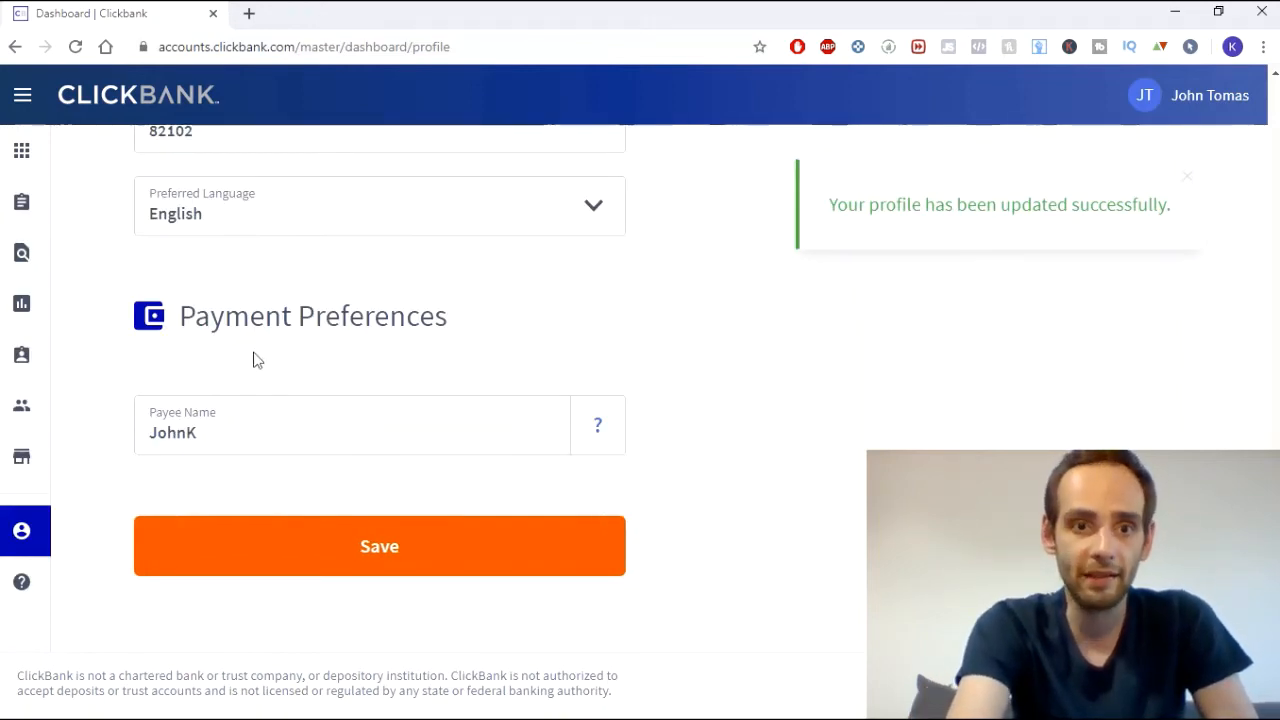
scroll(251, 357, up, 5)
scroll(215, 326, up, 5)
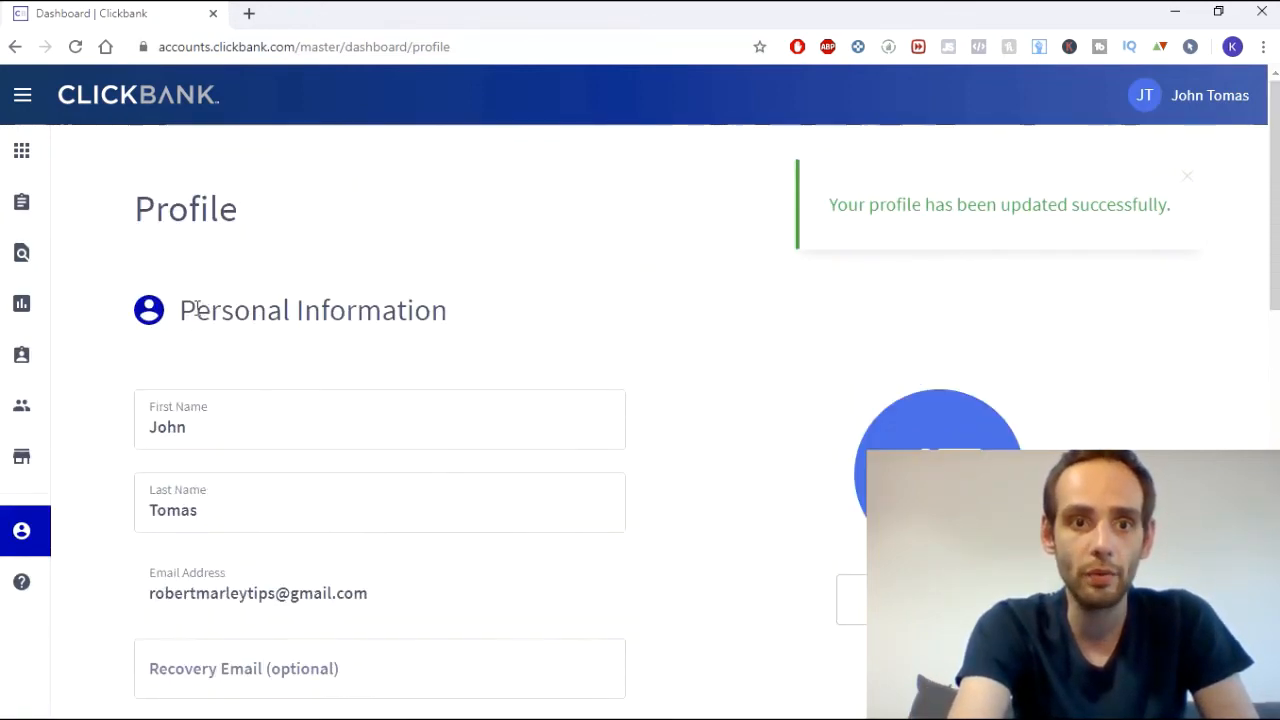
click(22, 152)
- Find the account cards on the dashboard and choose Create Account
scroll(389, 318, down, 6)
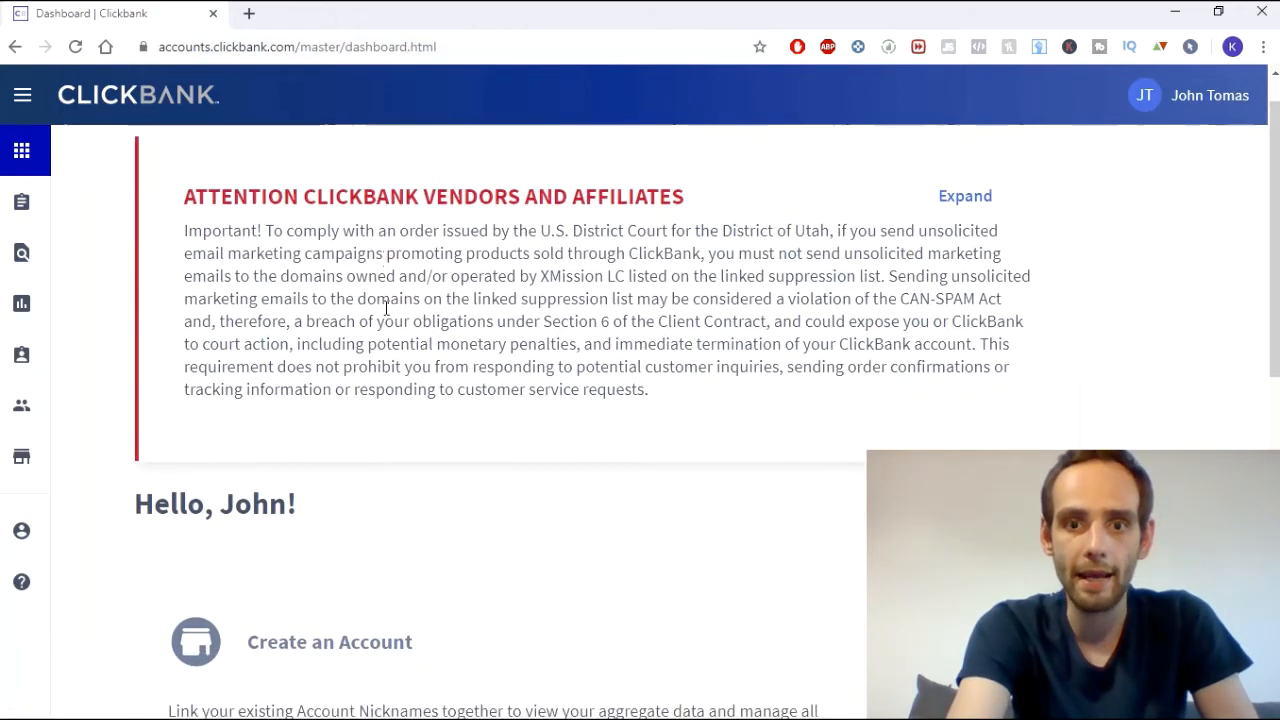
scroll(240, 275, up, 2)
scroll(415, 374, up, 1)
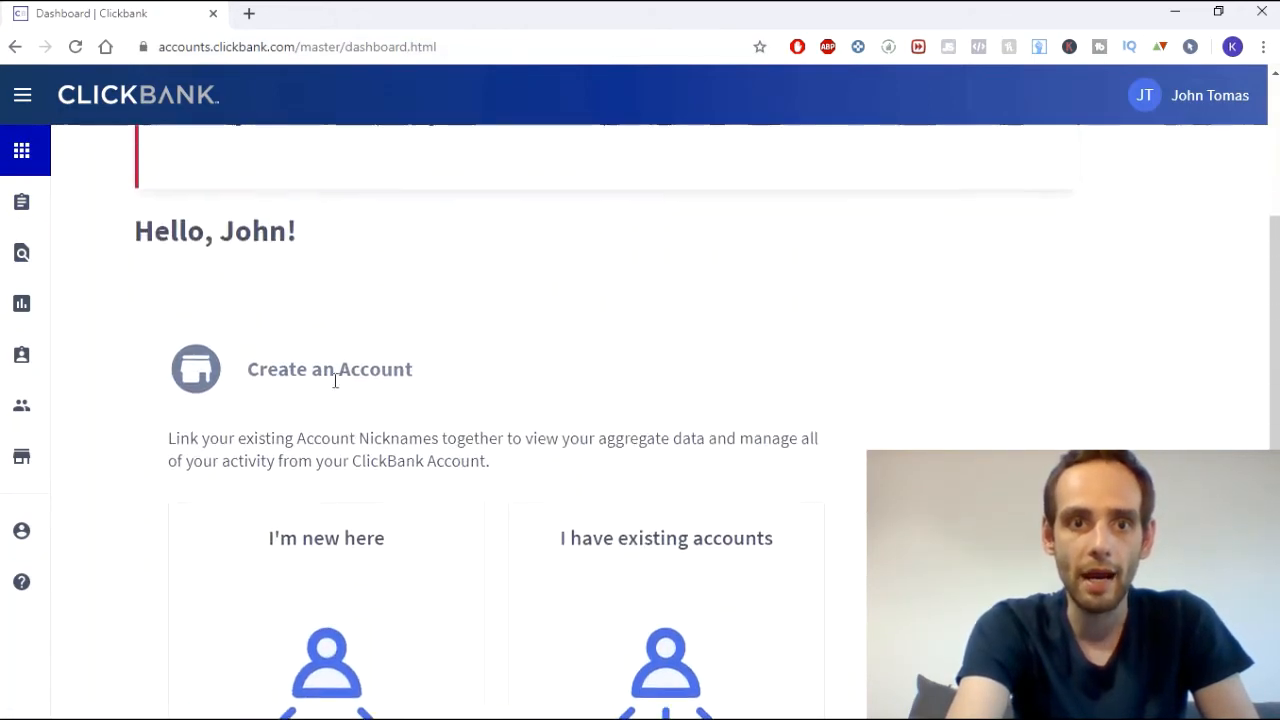
scroll(394, 360, down, 3)
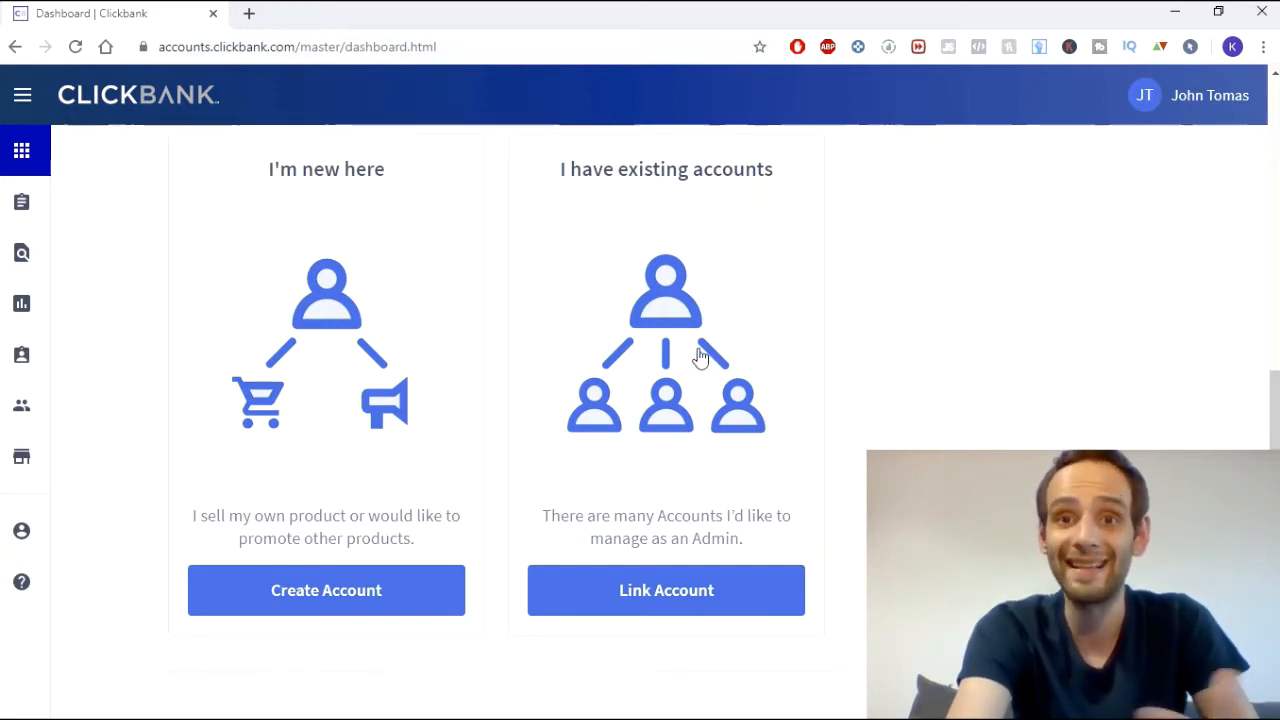
scroll(700, 357, down, 1)
scroll(700, 357, up, 1)
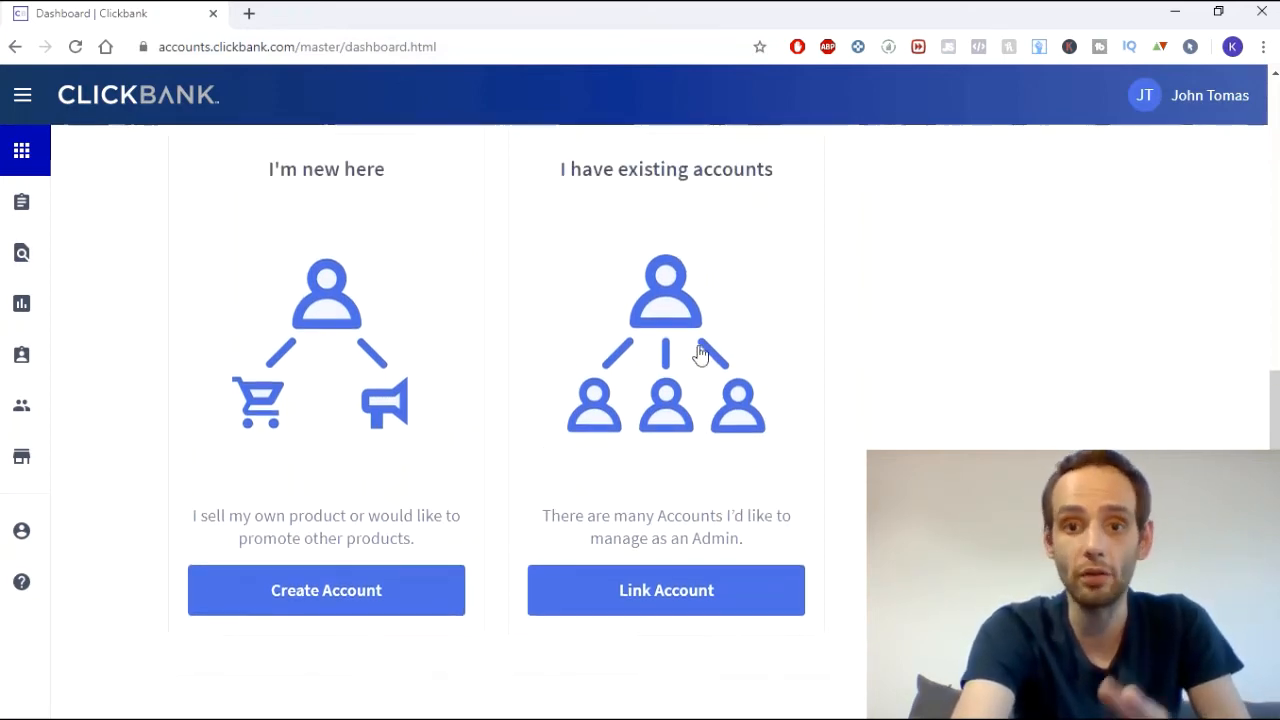
scroll(415, 302, up, 1)
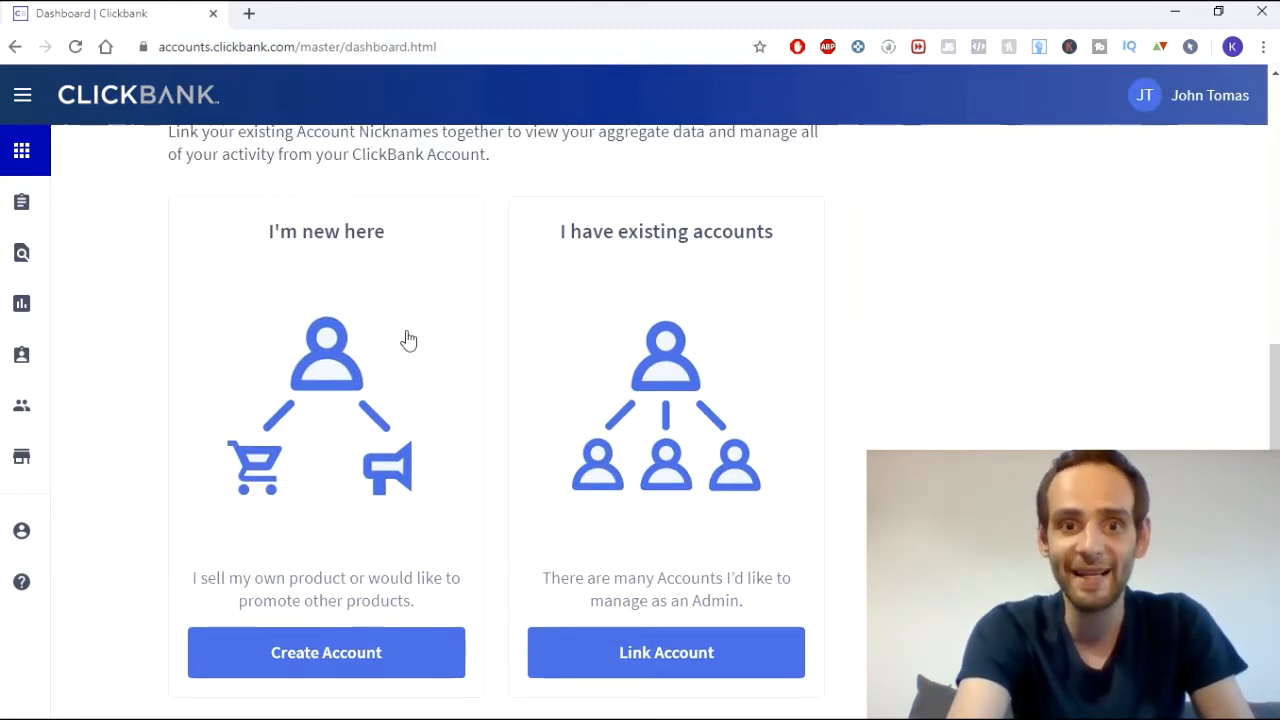
scroll(400, 343, down, 1)
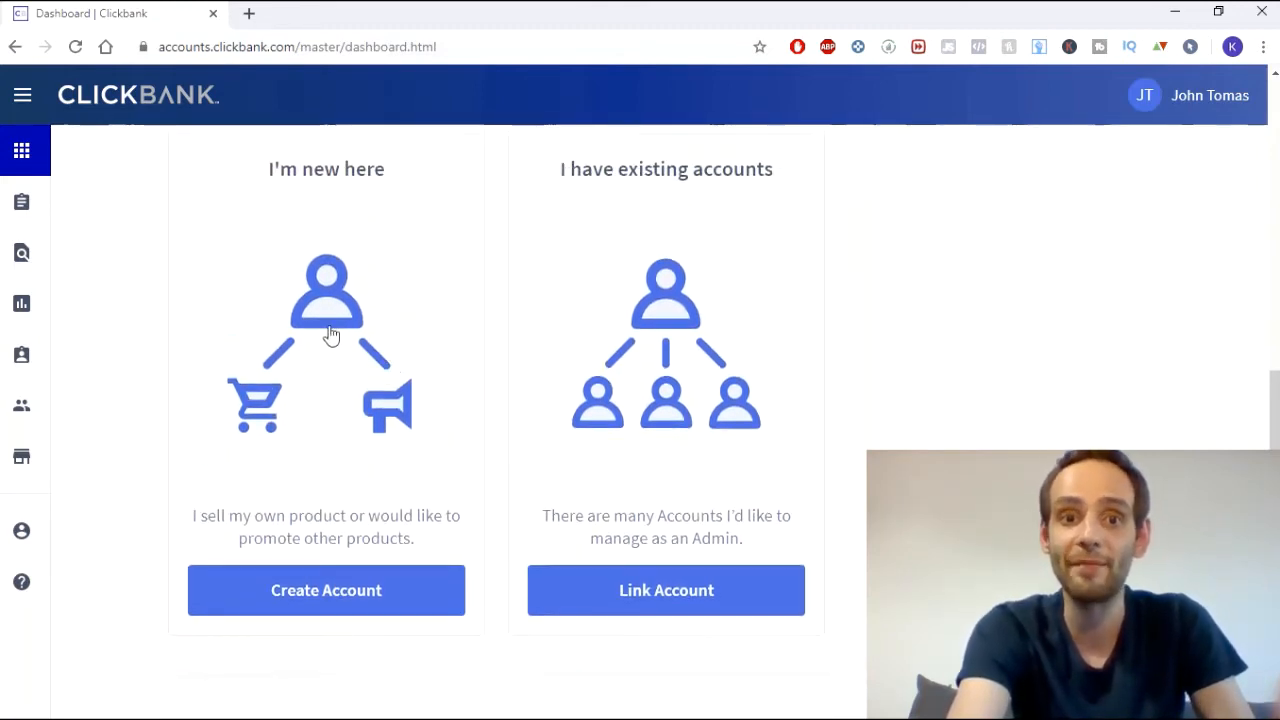
click(309, 604)
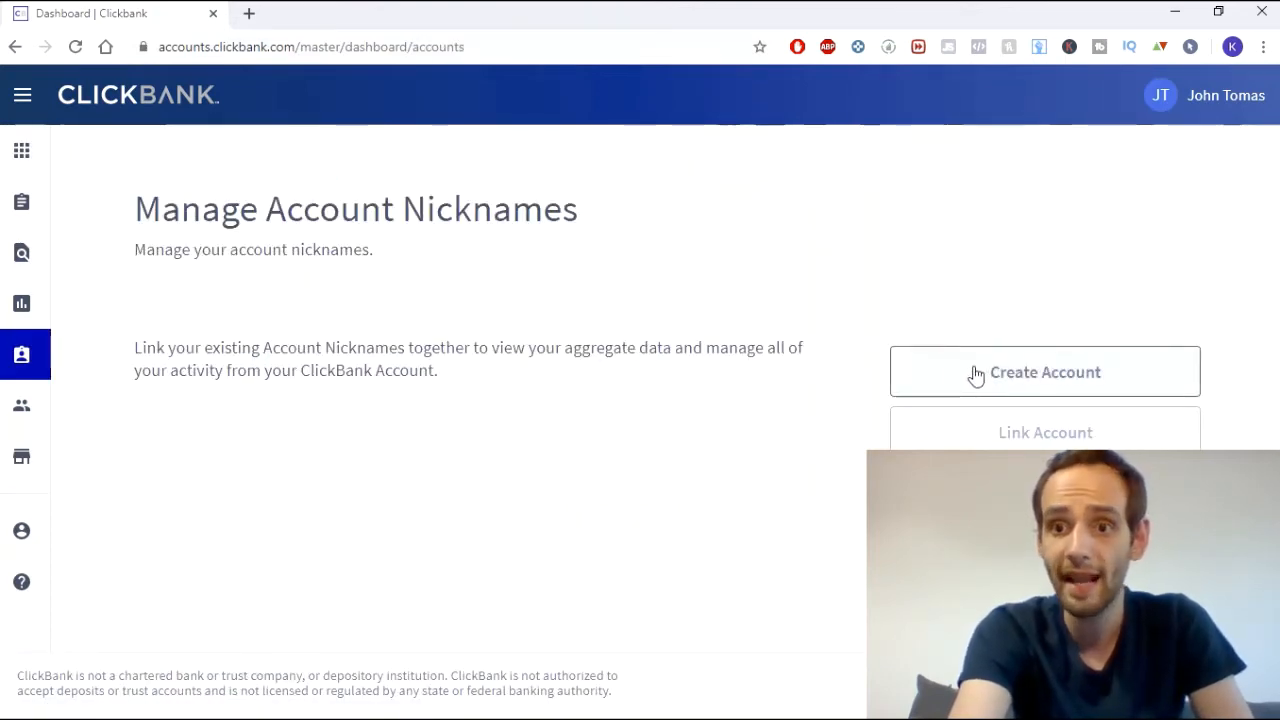
- Start a new account nickname with account type Affiliate
click(1078, 362)
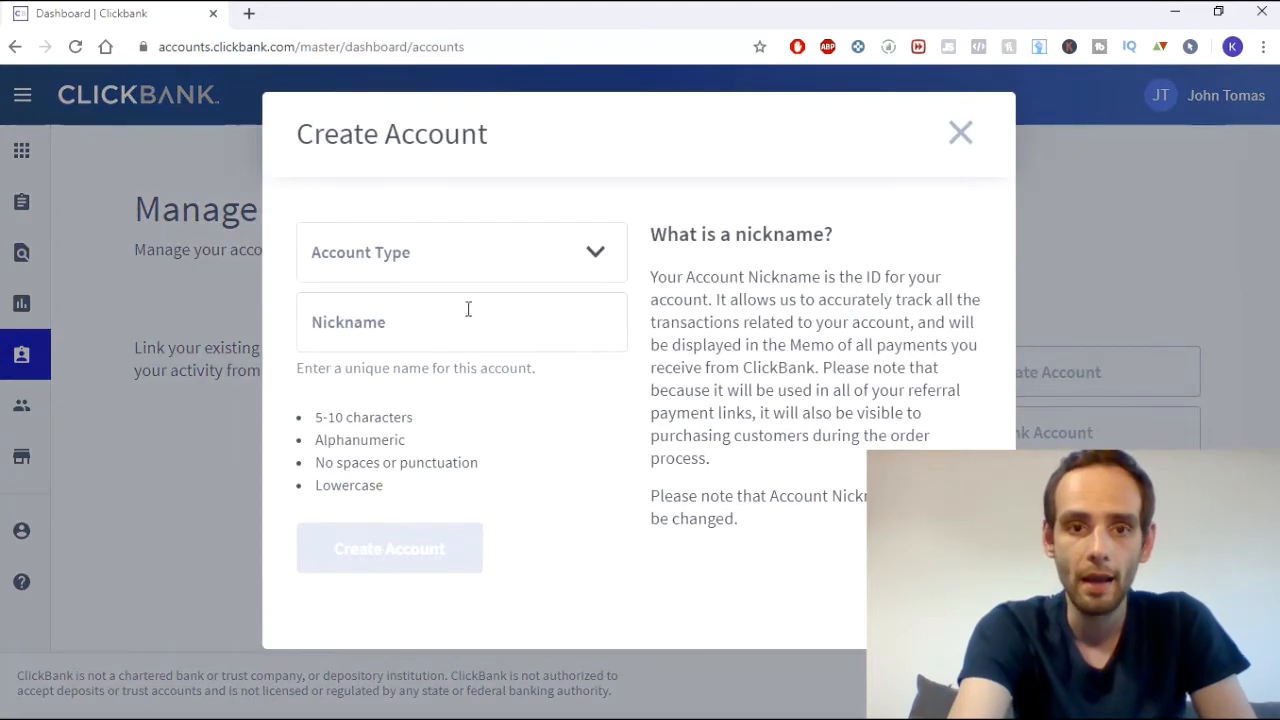
click(434, 263)
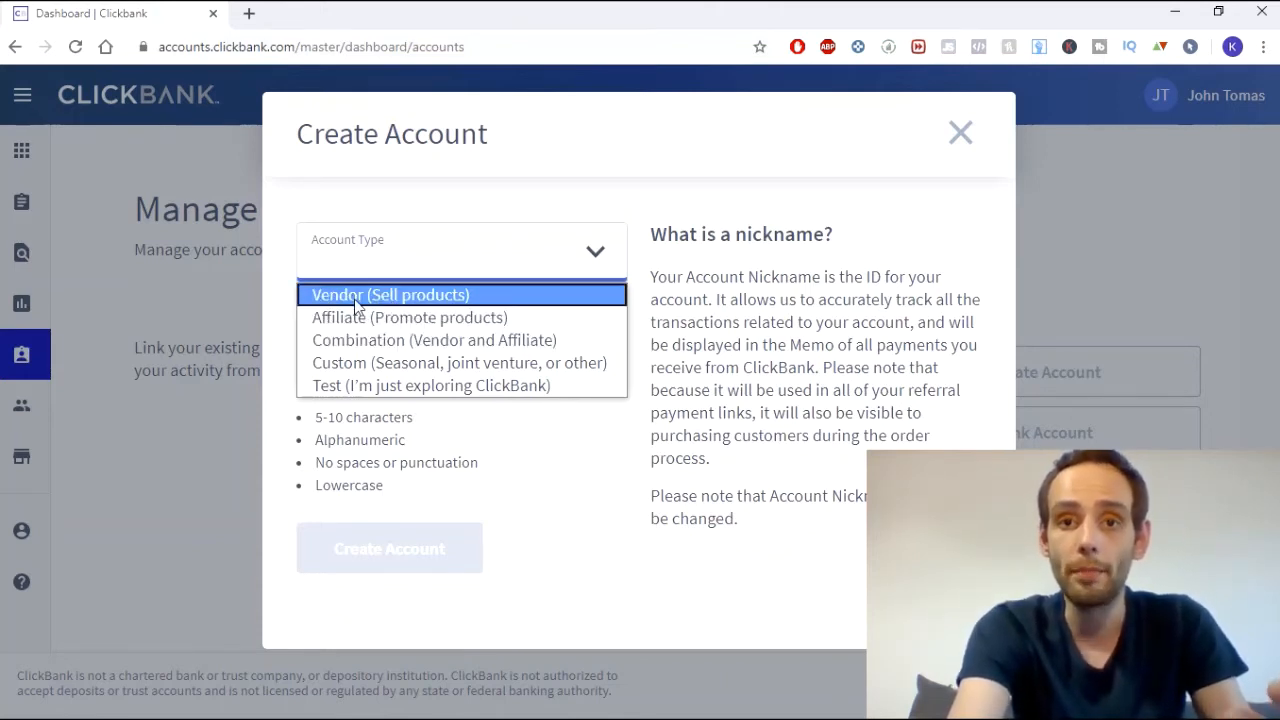
click(406, 318)
- Edit a suggested nickname until it is available and create the account
click(463, 337)
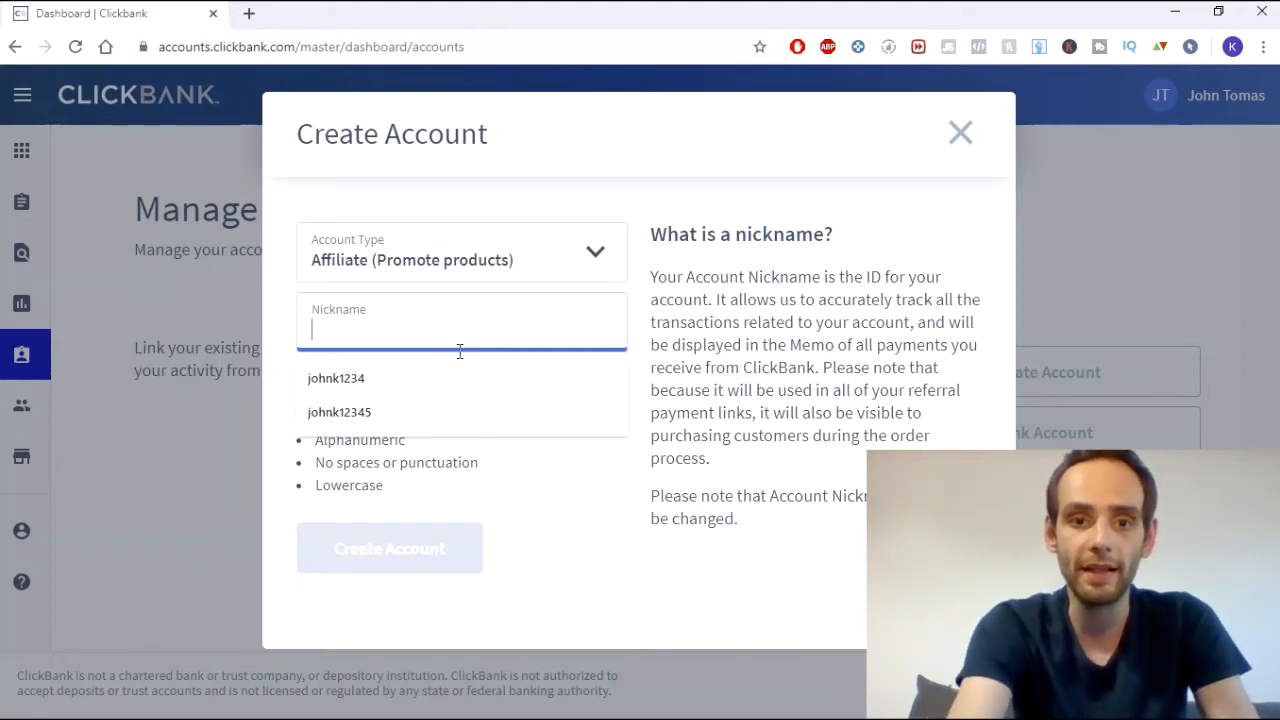
click(382, 410)
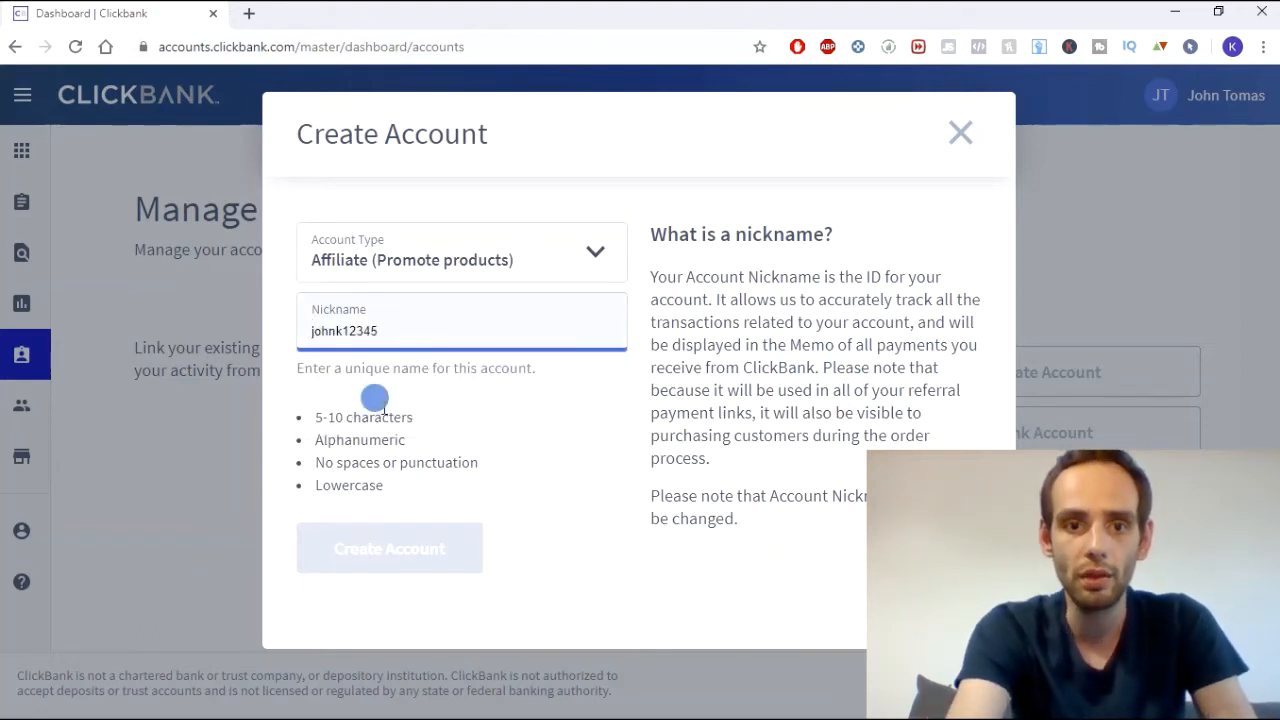
click(410, 331)
key(BackSpace)
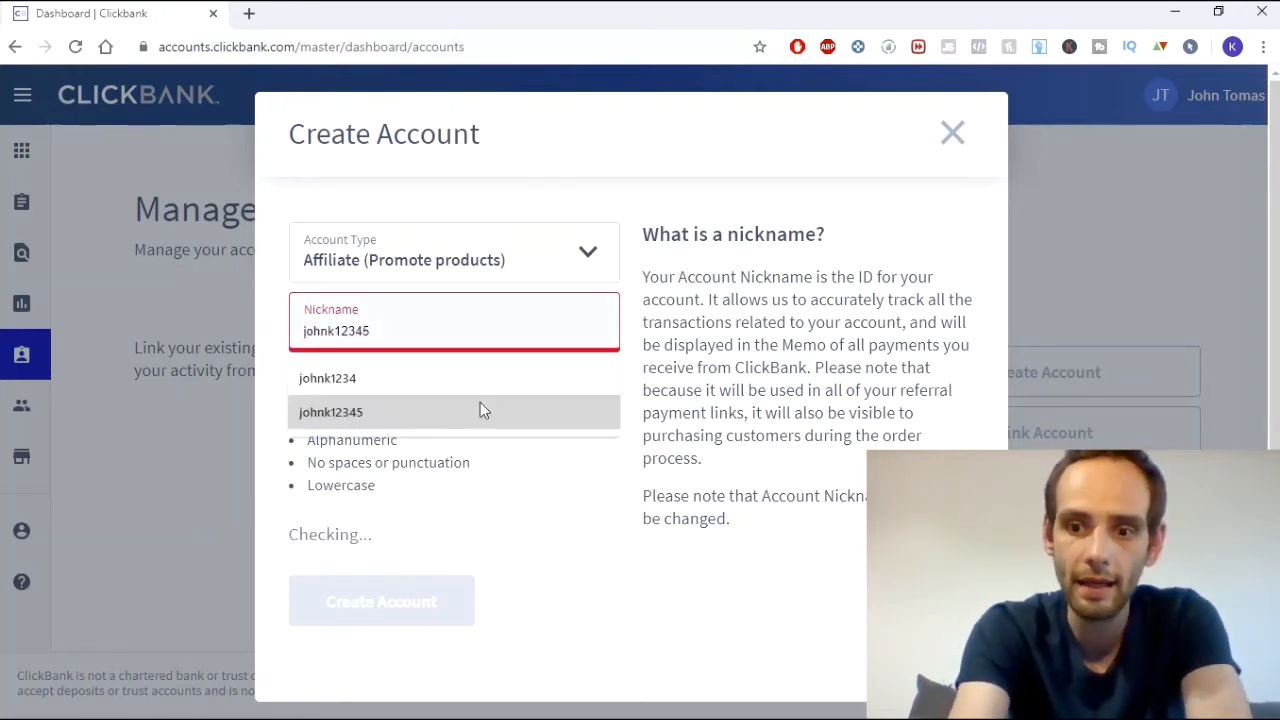
key(Home)
text(1)
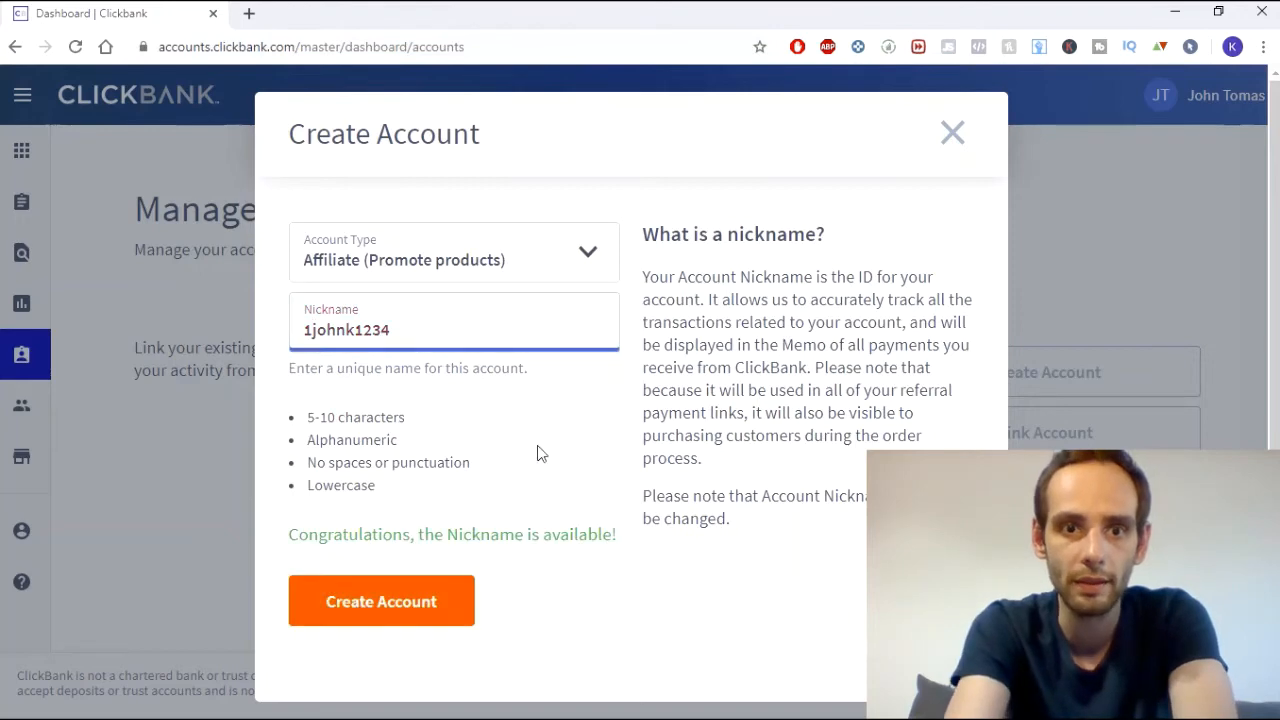
click(428, 604)
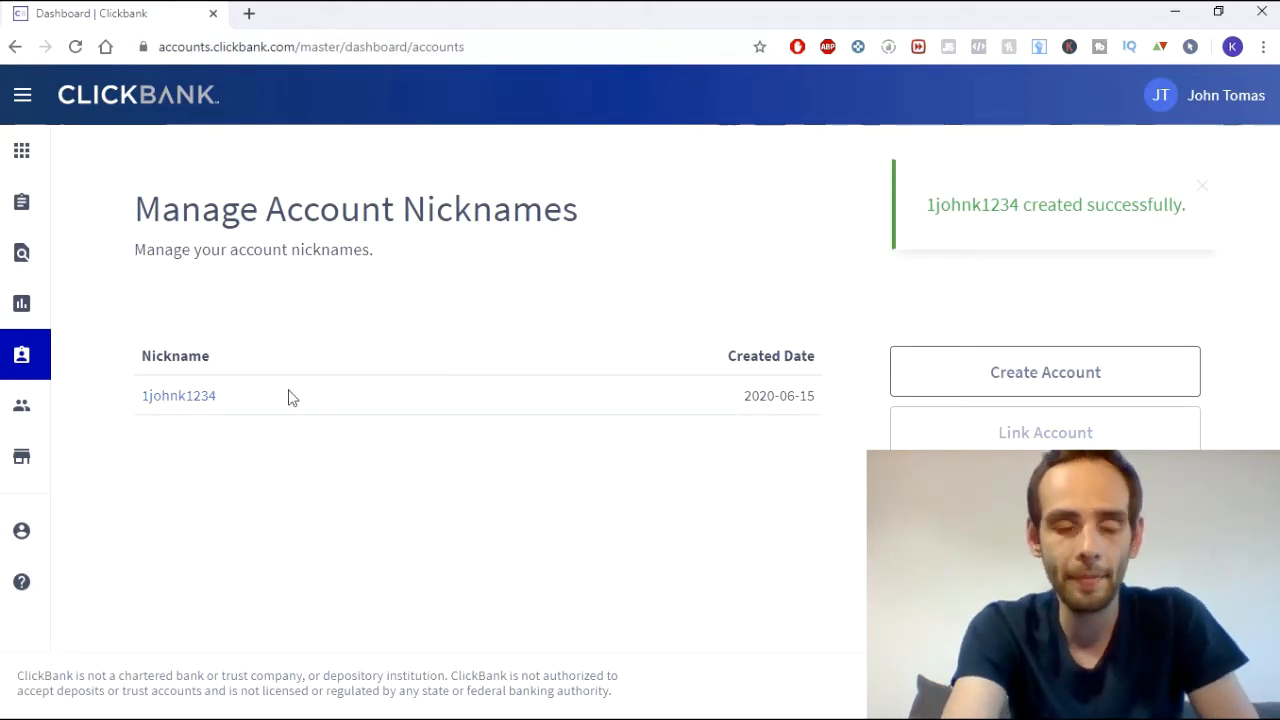
- Open the new nickname's account settings and view its Check payment with $100.00 threshold
click(185, 406)
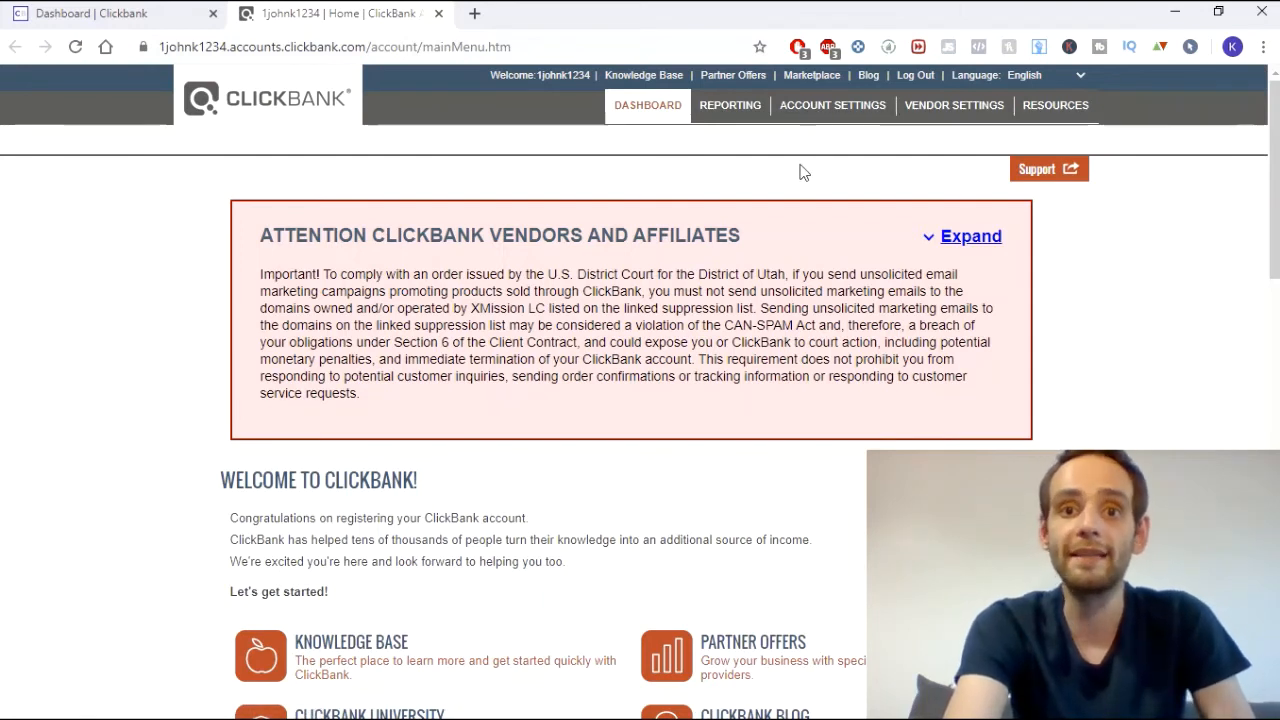
click(826, 118)
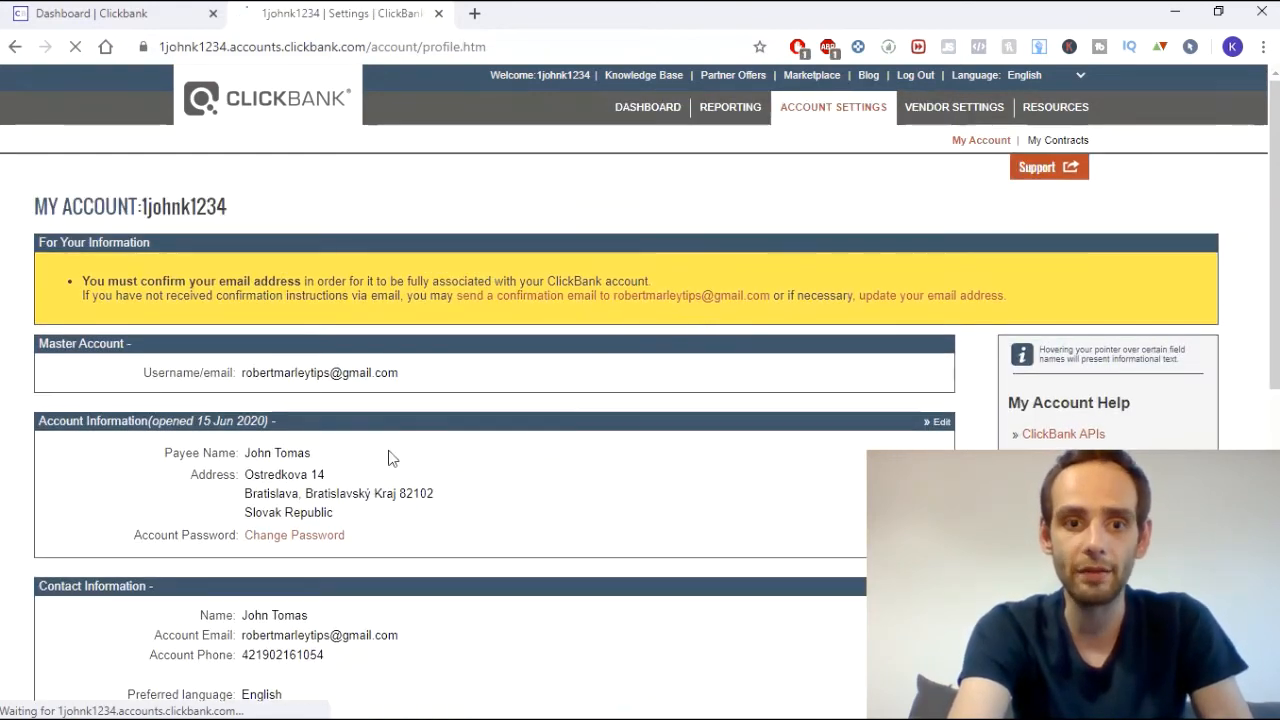
scroll(370, 420, down, 2)
scroll(357, 386, down, 5)
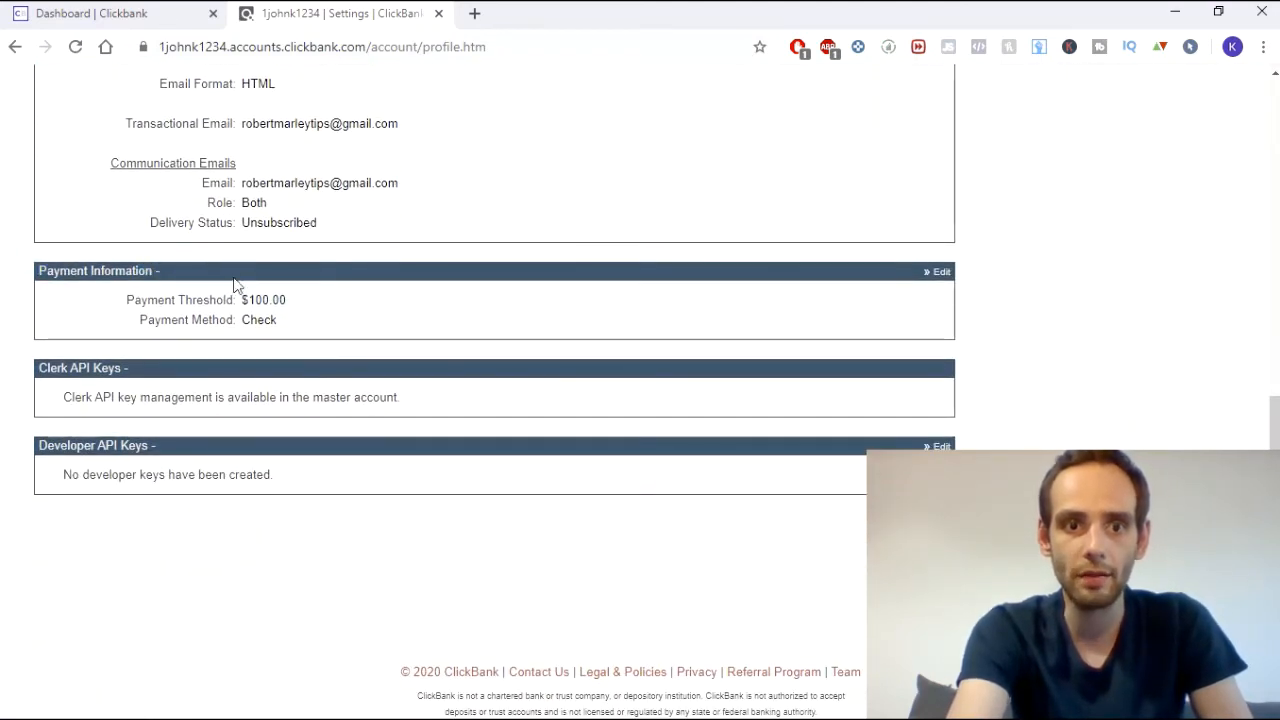
- Edit the payment information and switch the method from Check to Direct Deposit
click(942, 274)
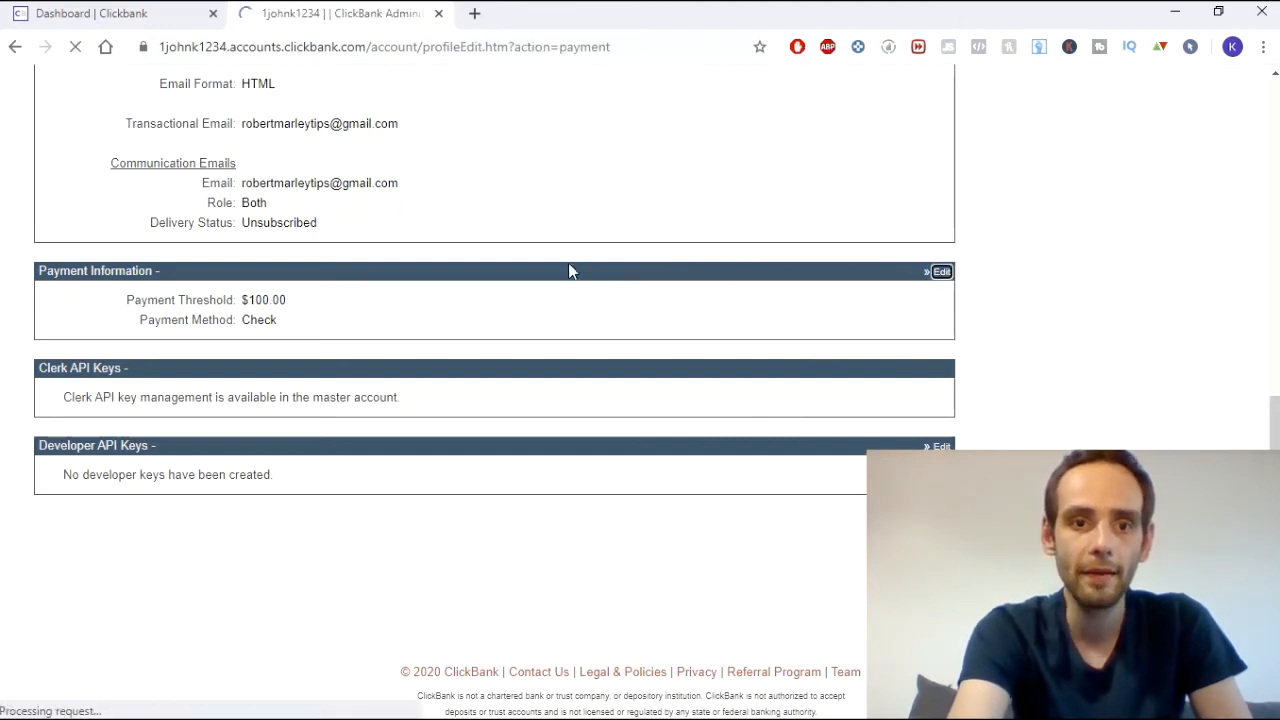
scroll(489, 314, down, 1)
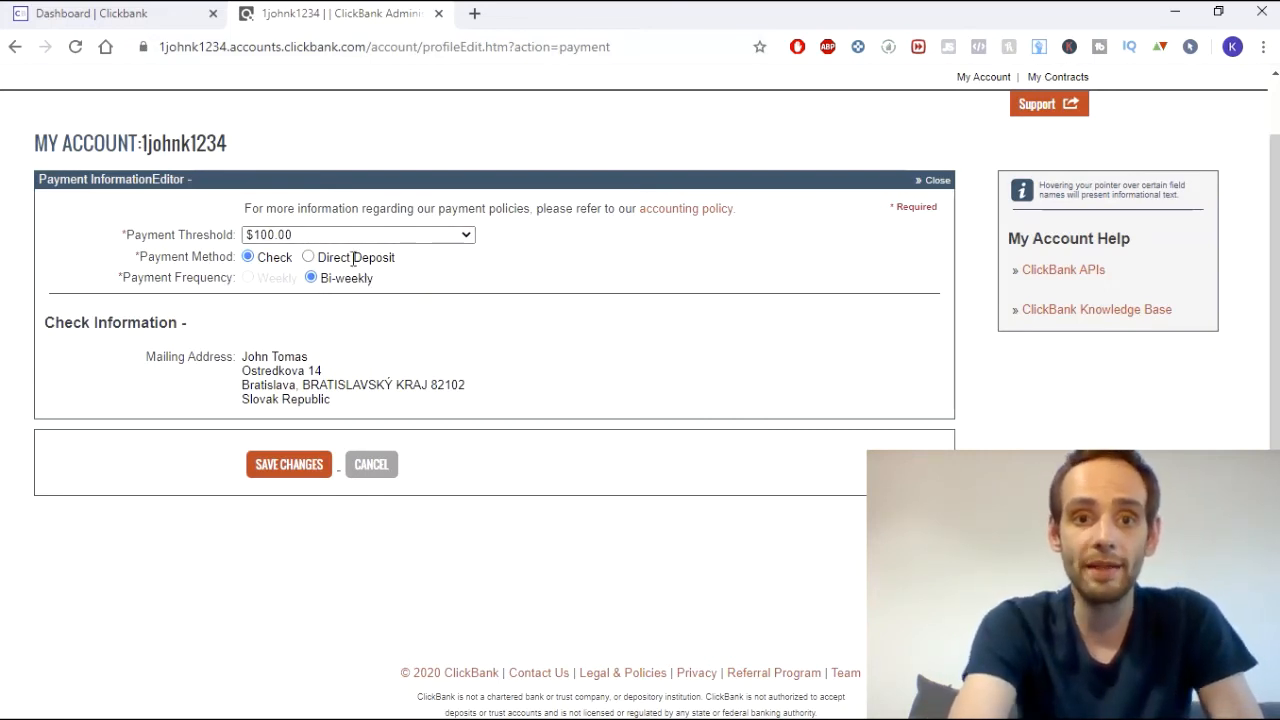
click(308, 257)
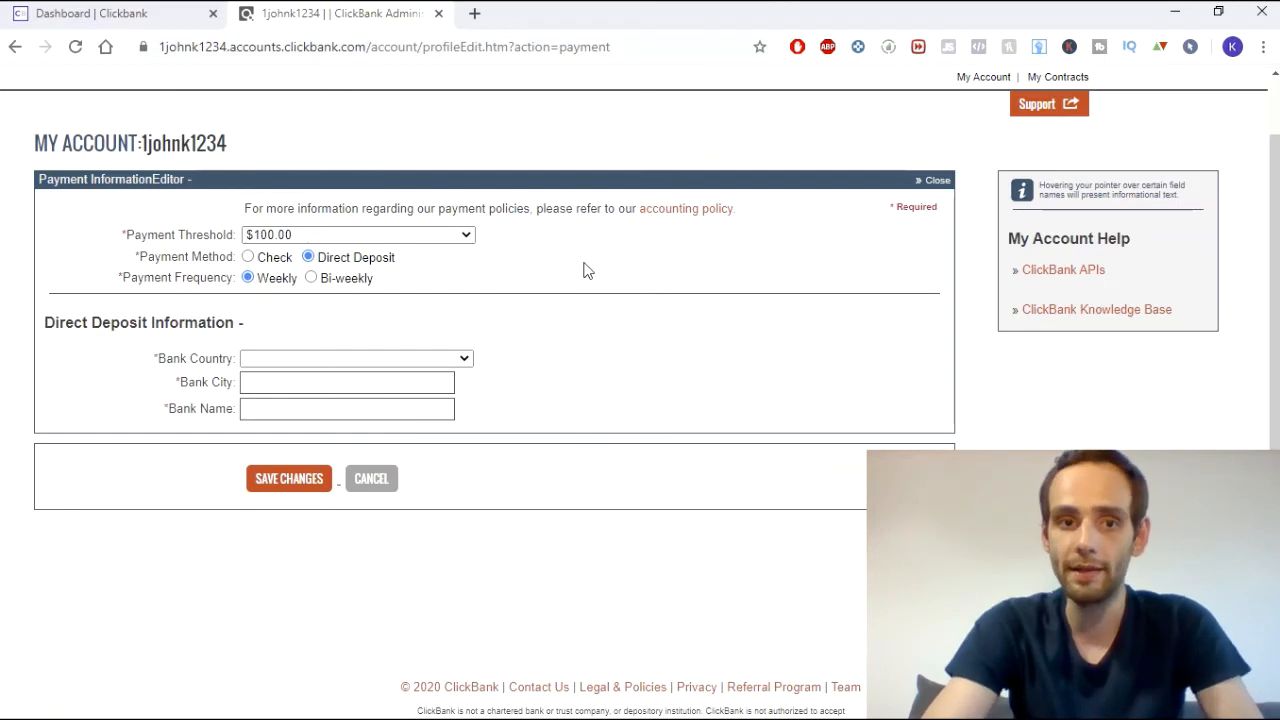
click(248, 256)
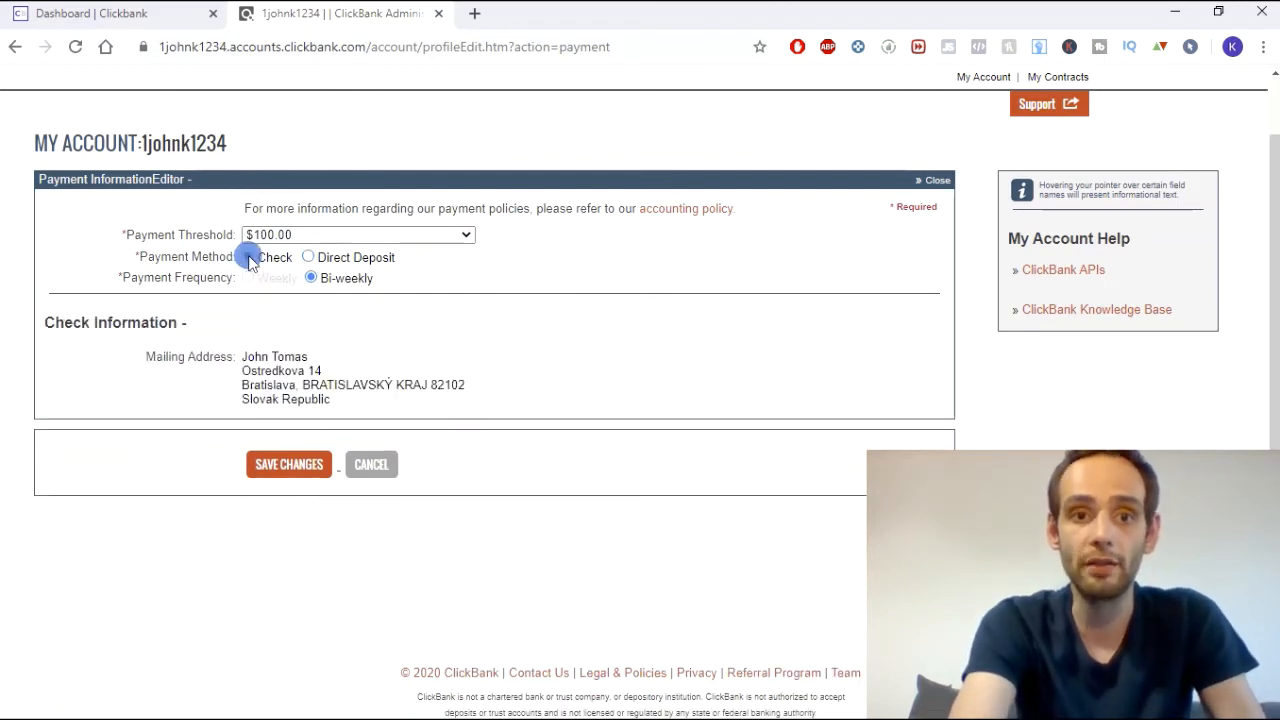
click(308, 257)
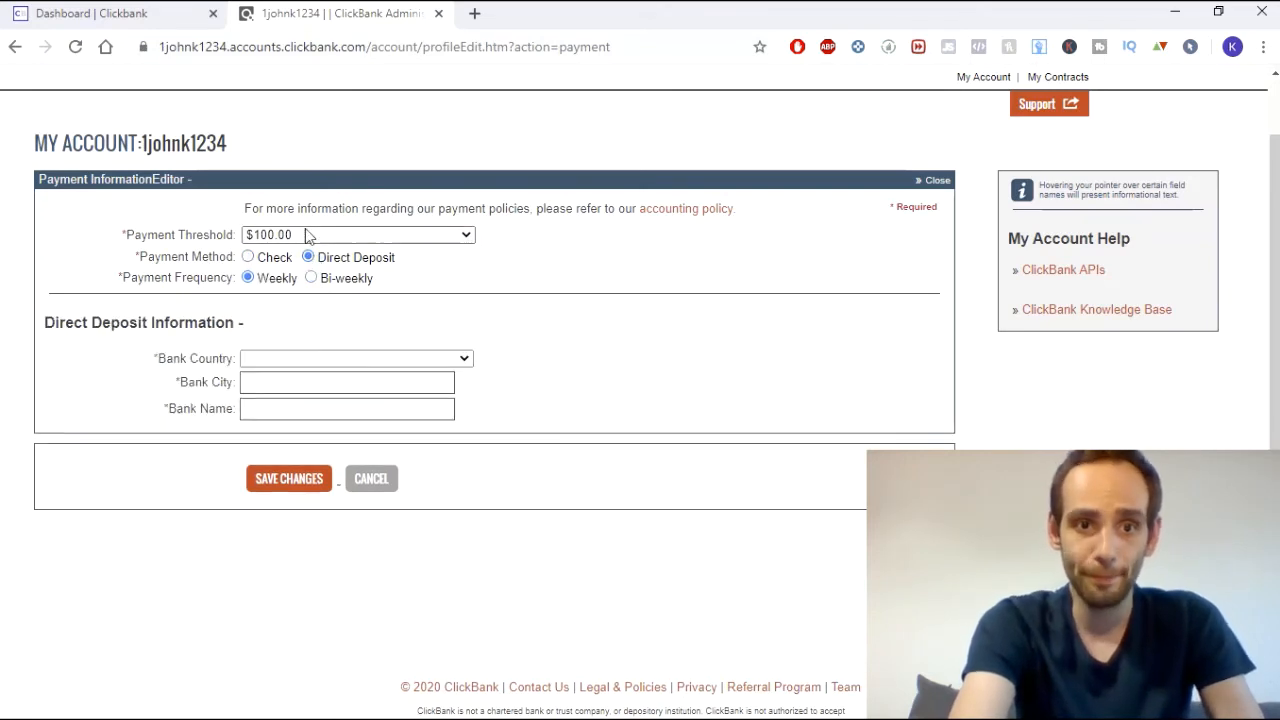
click(280, 236)
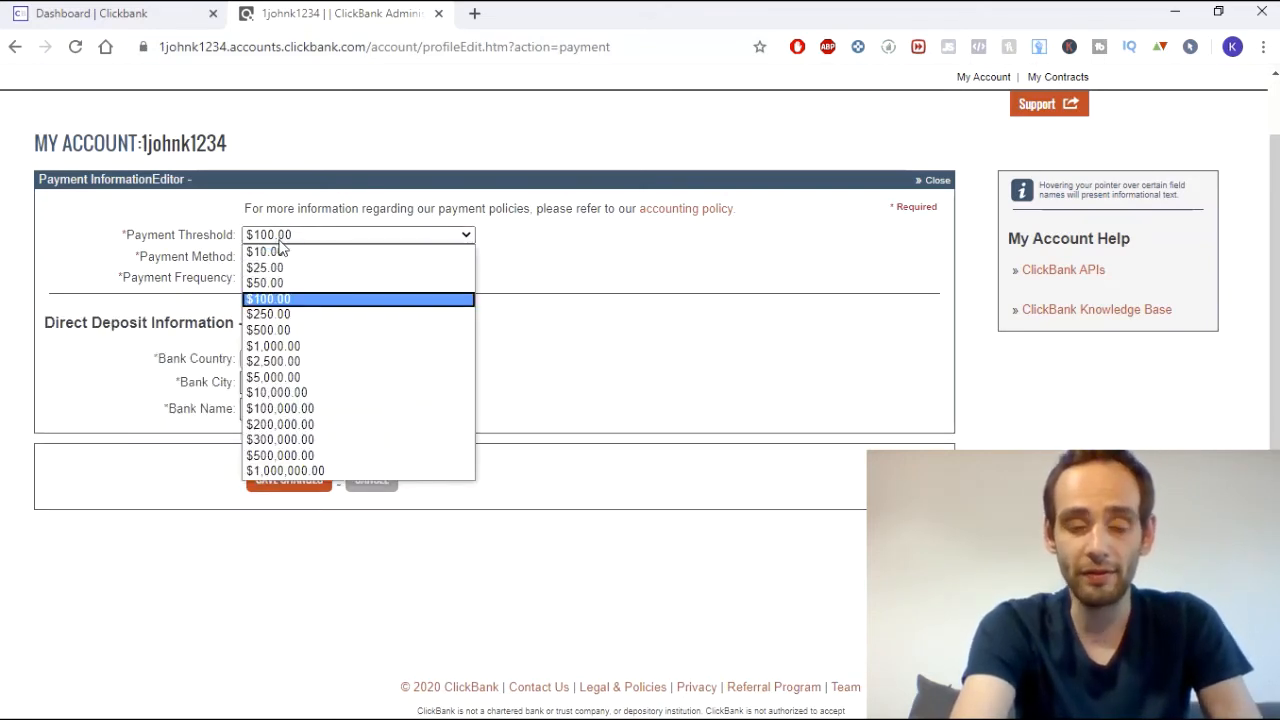
click(566, 286)
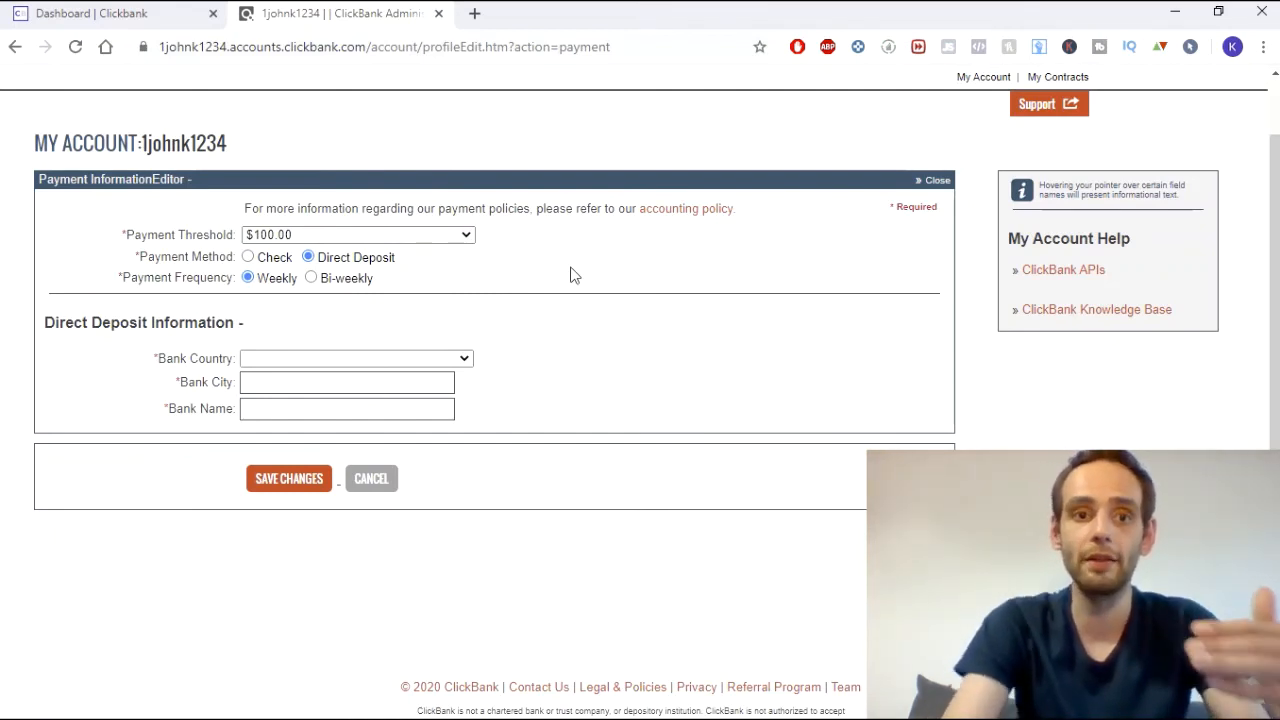
click(443, 237)
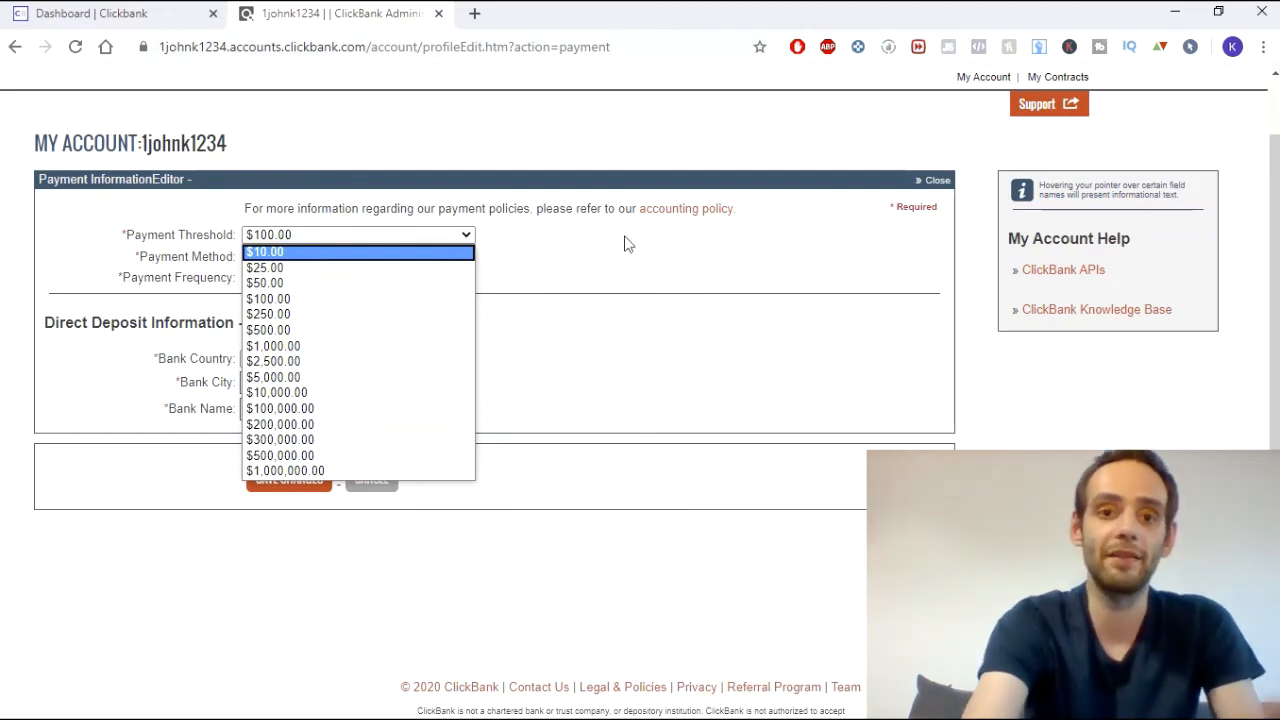
click(640, 257)
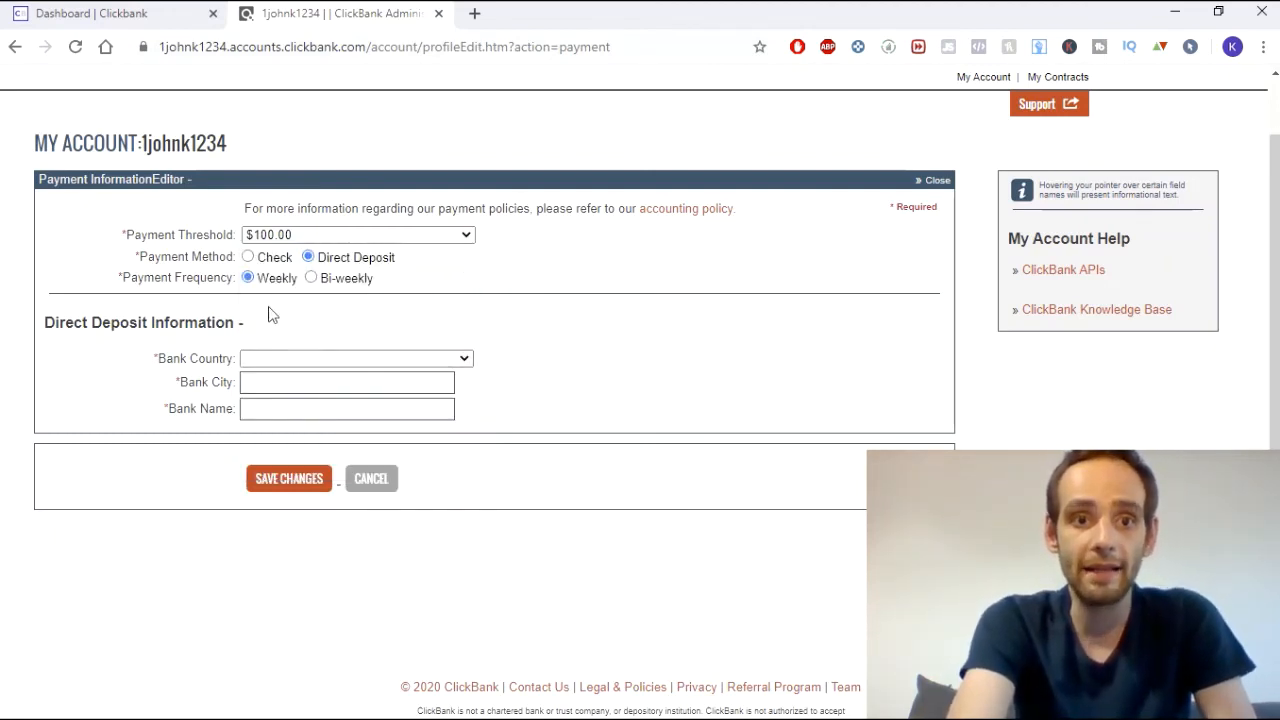
scroll(297, 352, down, 1)
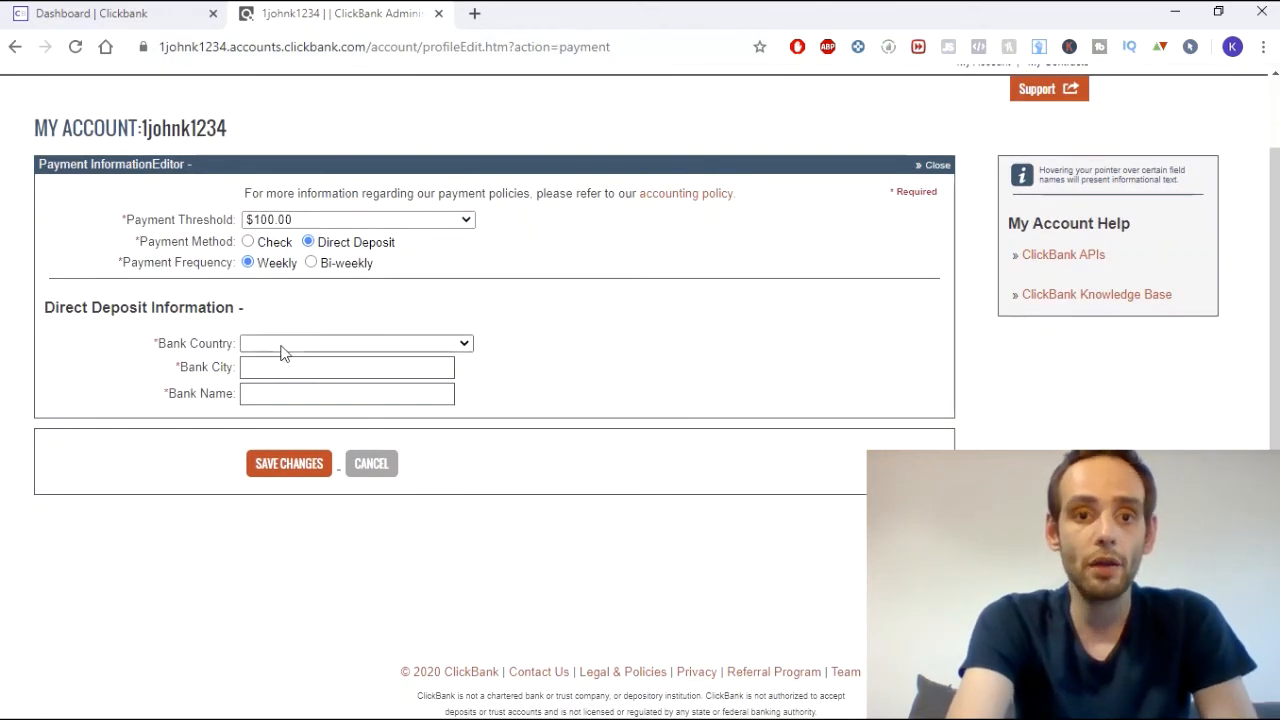
- Choose SLOVAK REP as the bank country, bringing up EUR currency and IBAN fields
click(285, 344)
text(sl)
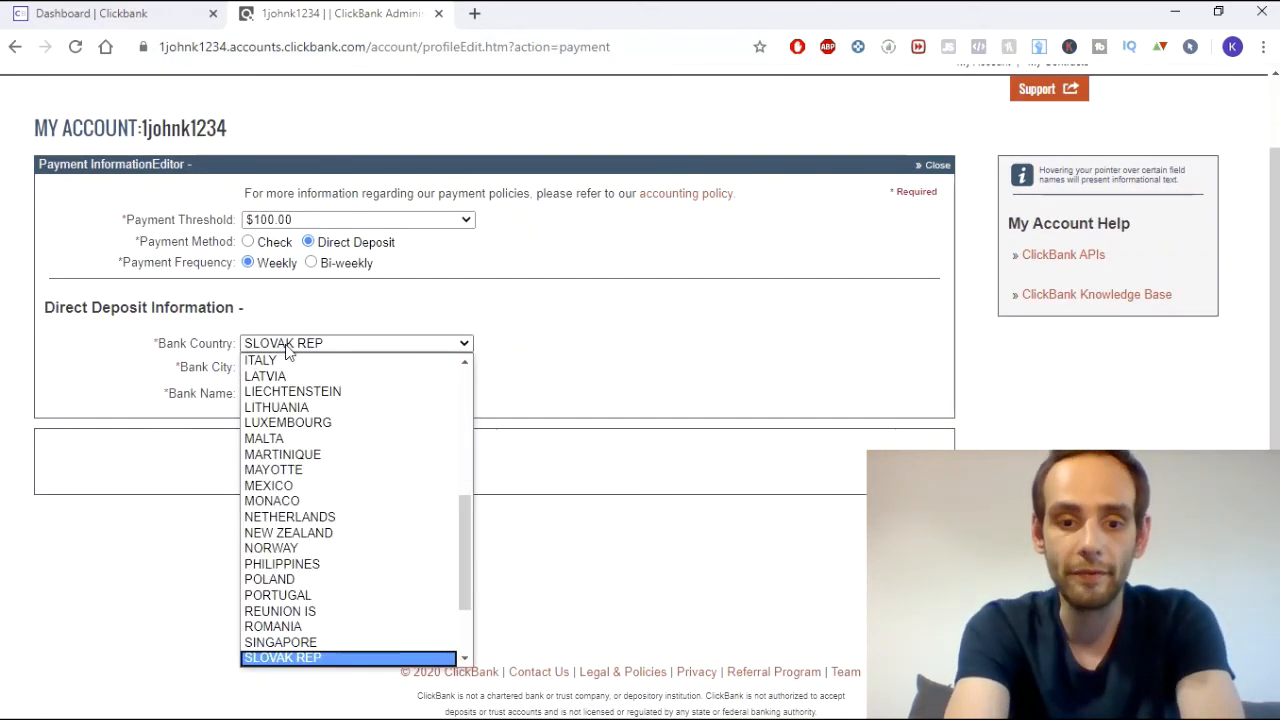
key(Return)
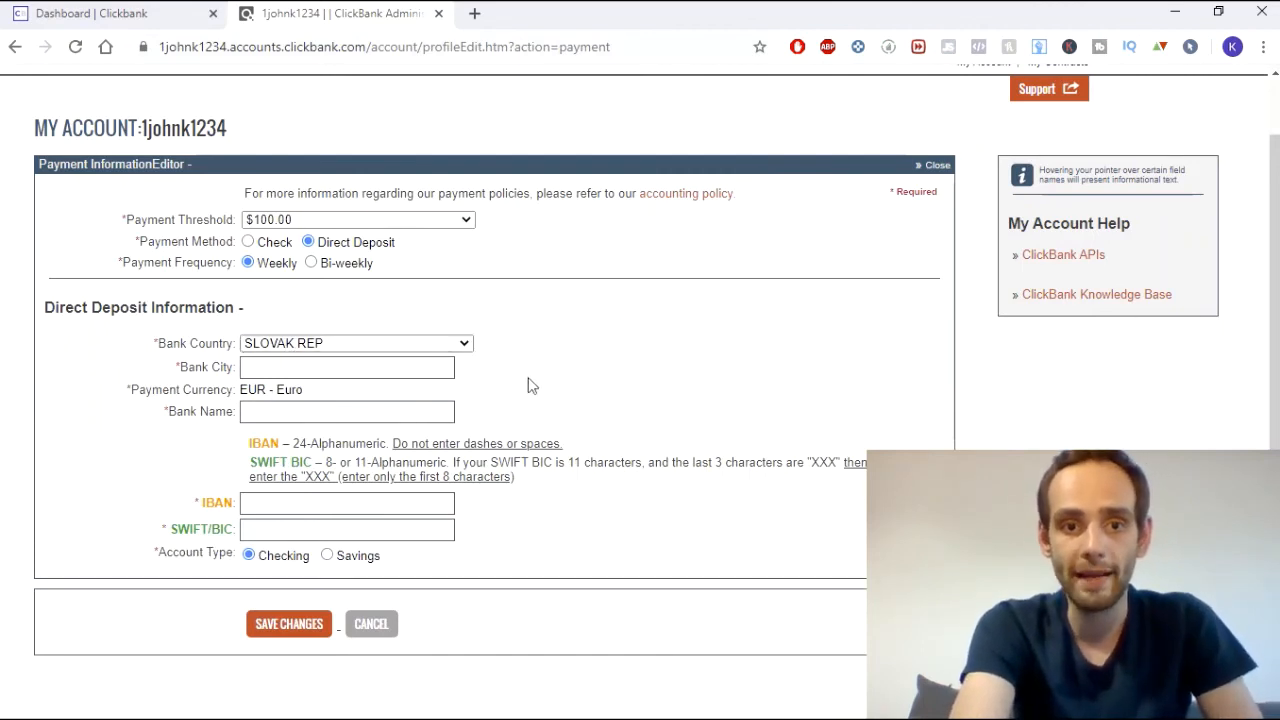
scroll(527, 380, down, 2)
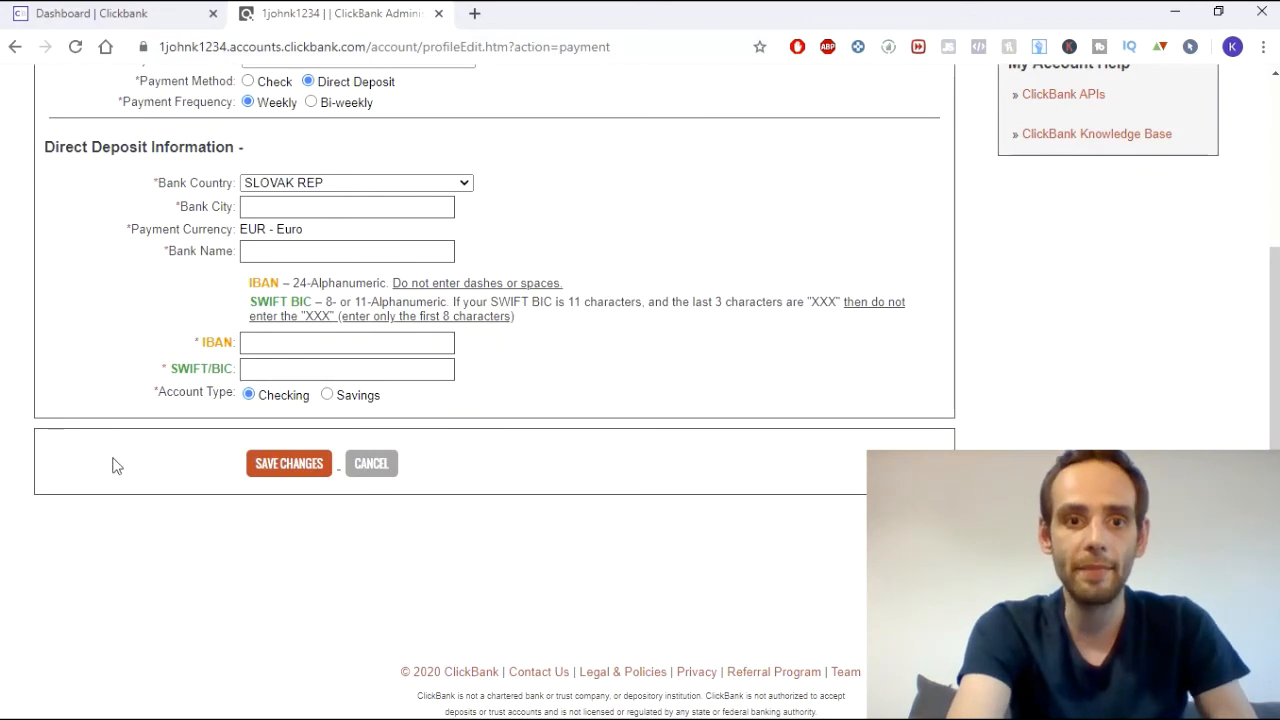
scroll(674, 414, up, 2)
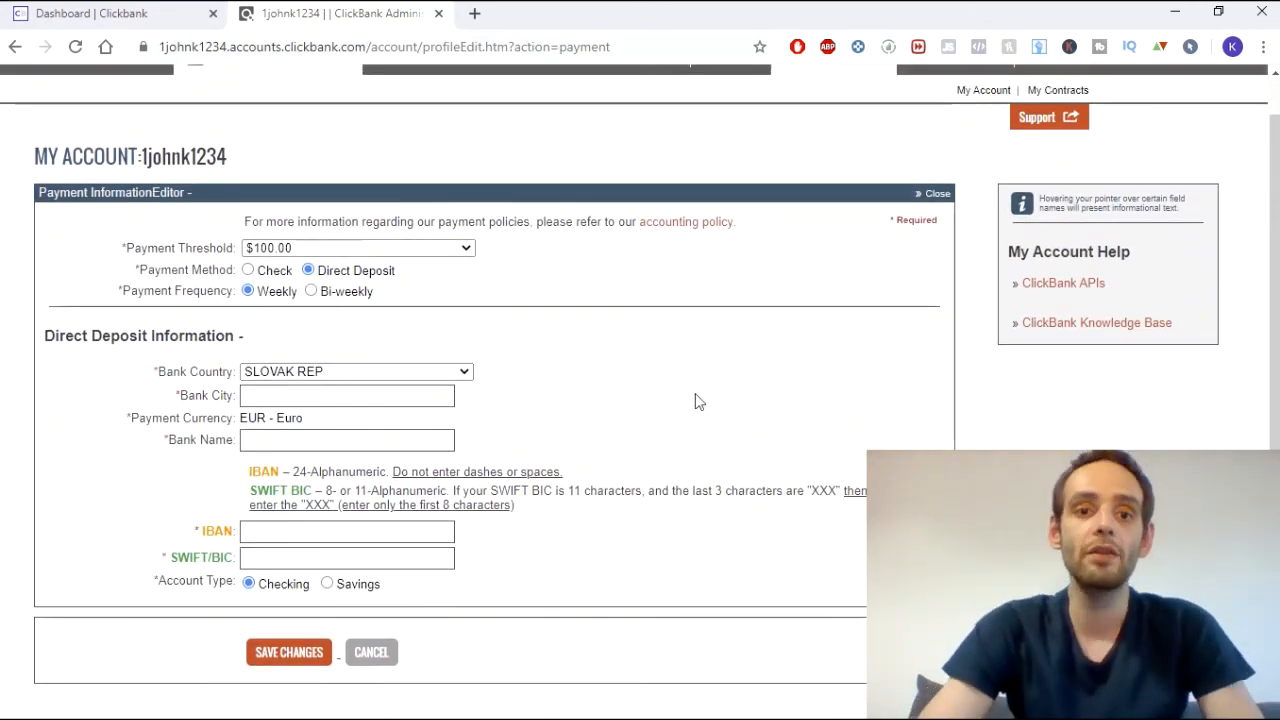
scroll(740, 300, up, 1)
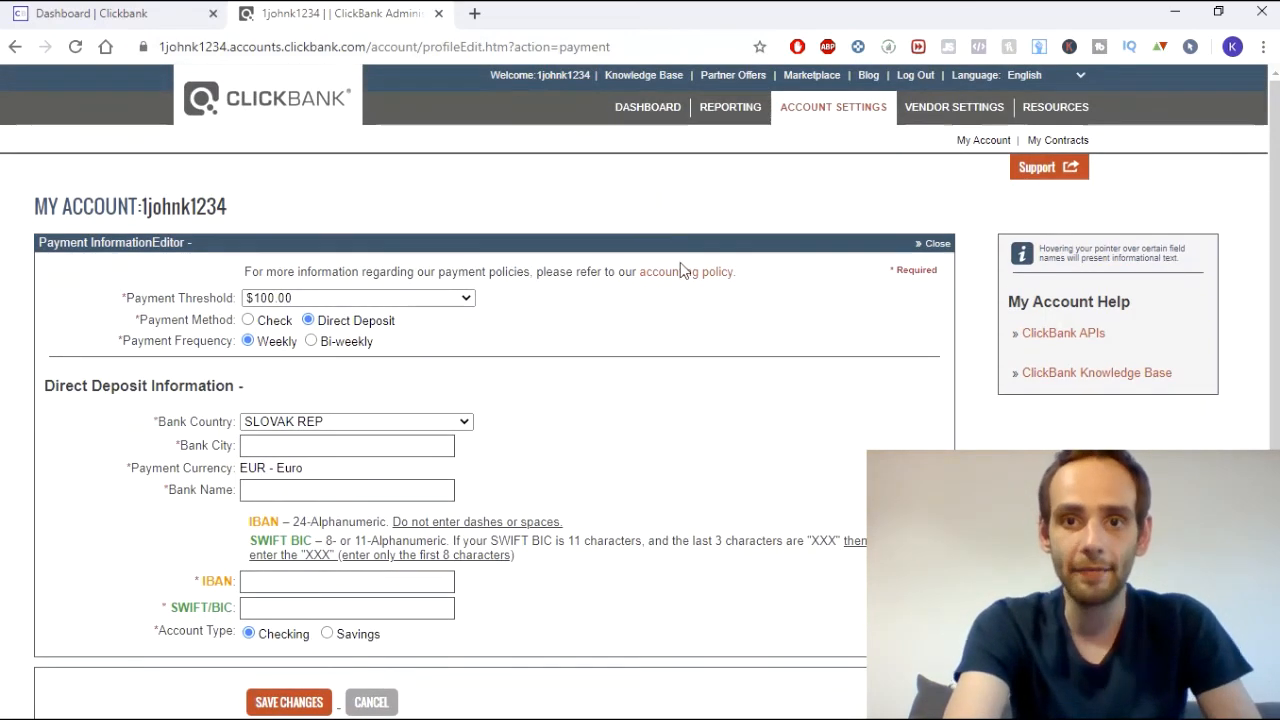